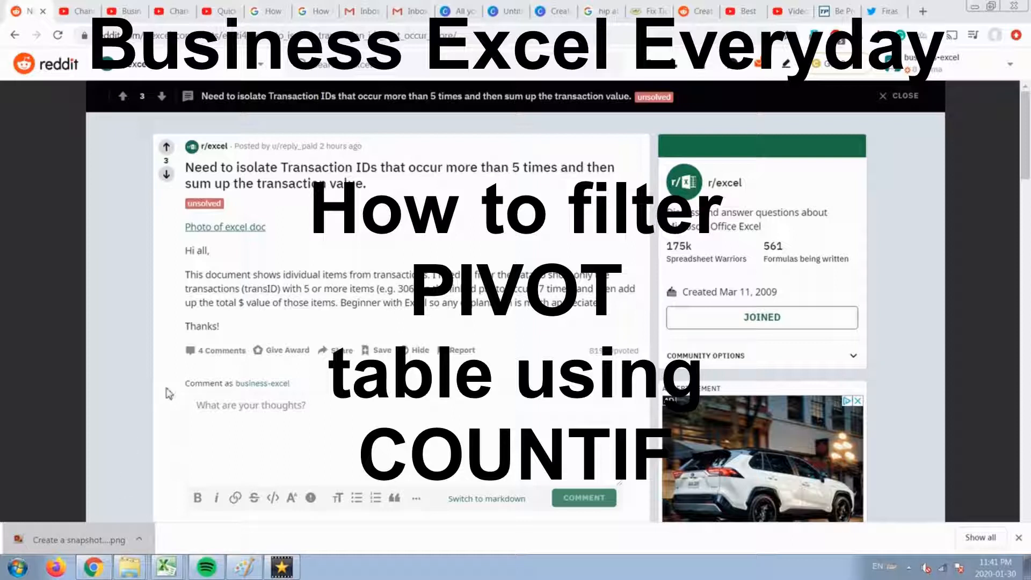
Highlight the r/excel post title, ending on the phrase about IDs occurring over 5 times.
drag(189, 171, 432, 190)
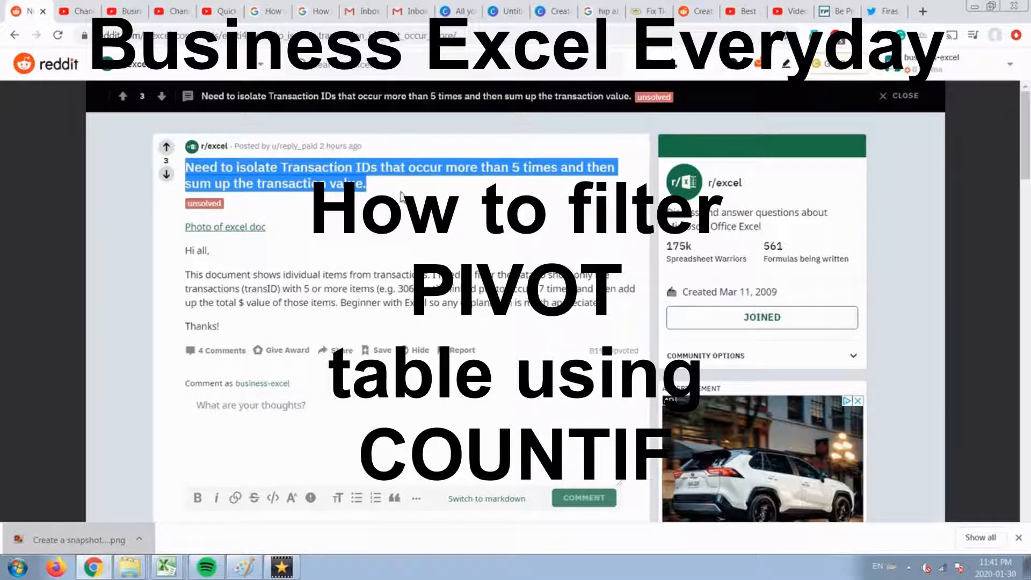
click(358, 176)
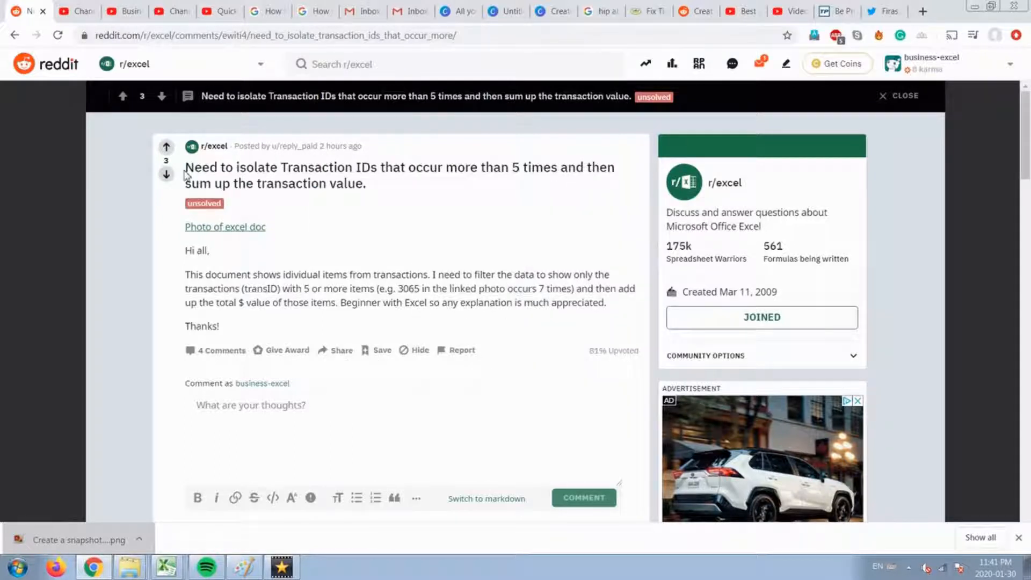
drag(183, 170, 374, 194)
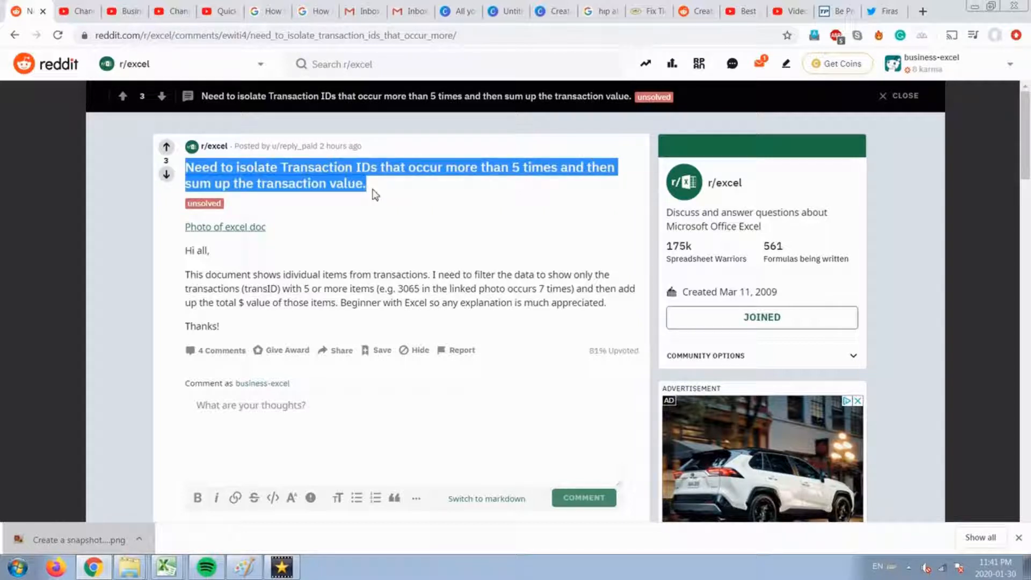
click(333, 214)
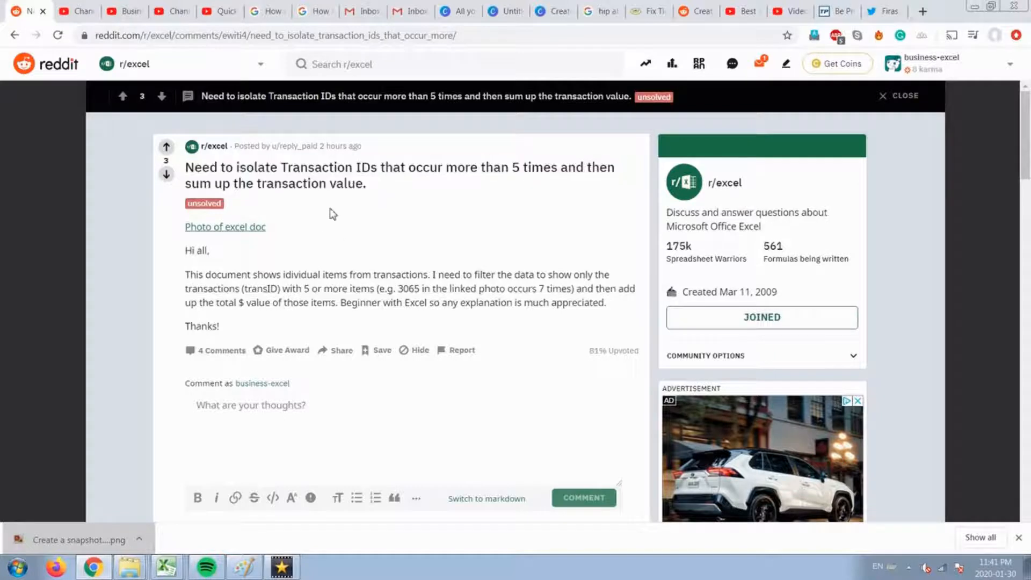
drag(221, 167, 476, 171)
click(527, 166)
drag(561, 167, 282, 167)
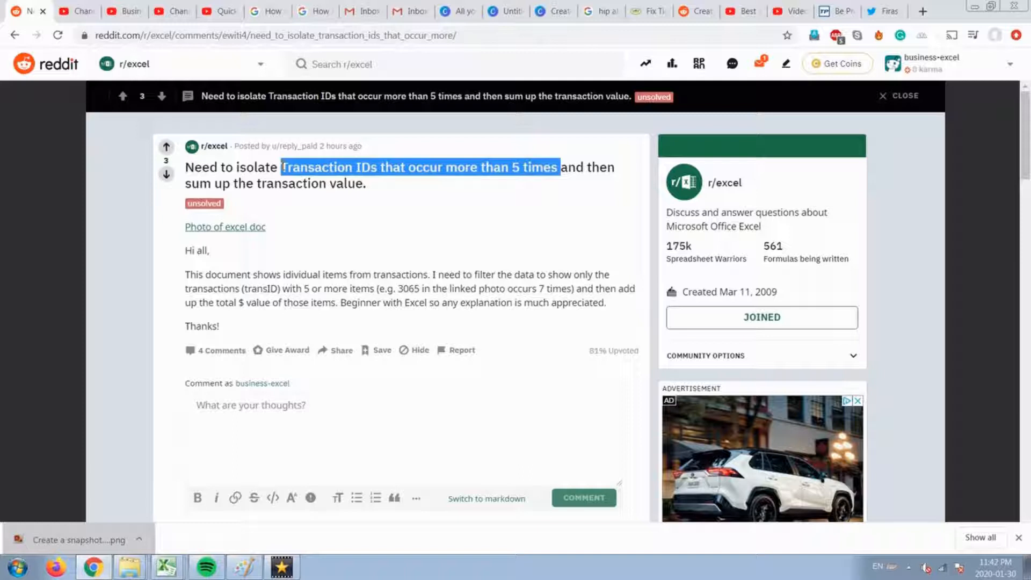
Highlight the start of the post body, then open the 'Photo of excel doc' link.
drag(185, 250, 204, 284)
click(351, 293)
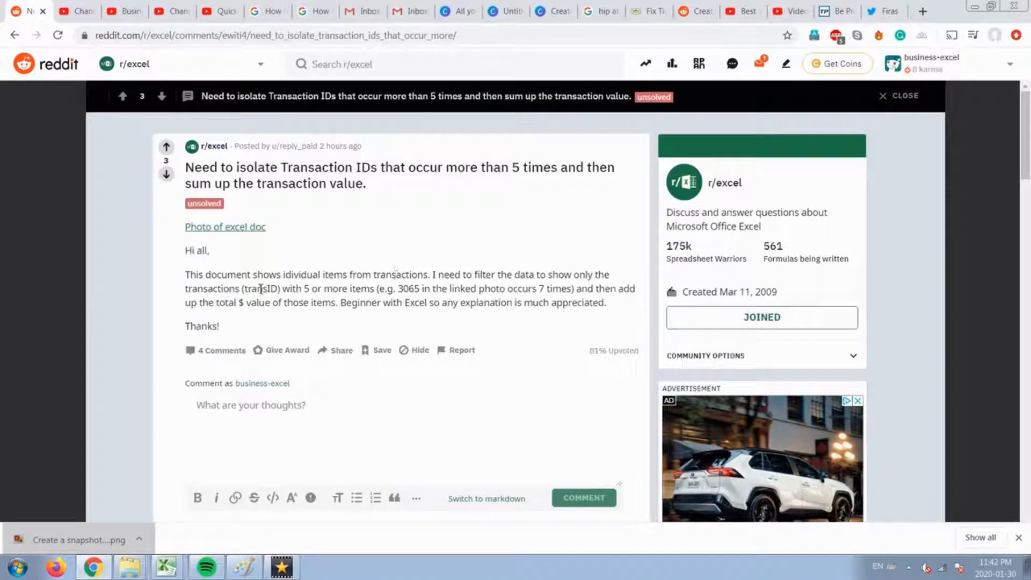
click(211, 230)
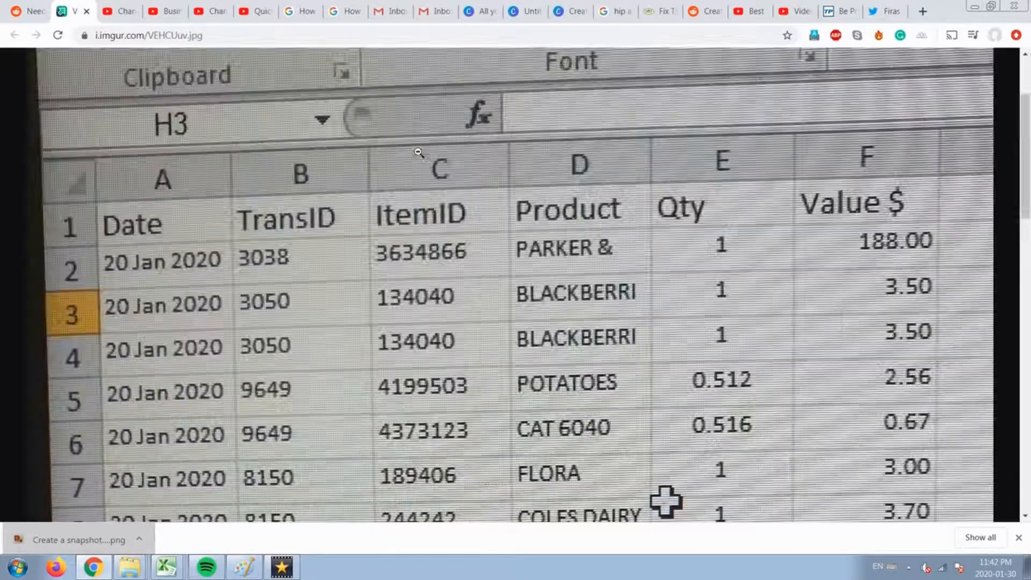
Enlarge the Imgur spreadsheet photo to full size, then switch to the Book3 Excel workbook.
click(419, 153)
click(161, 567)
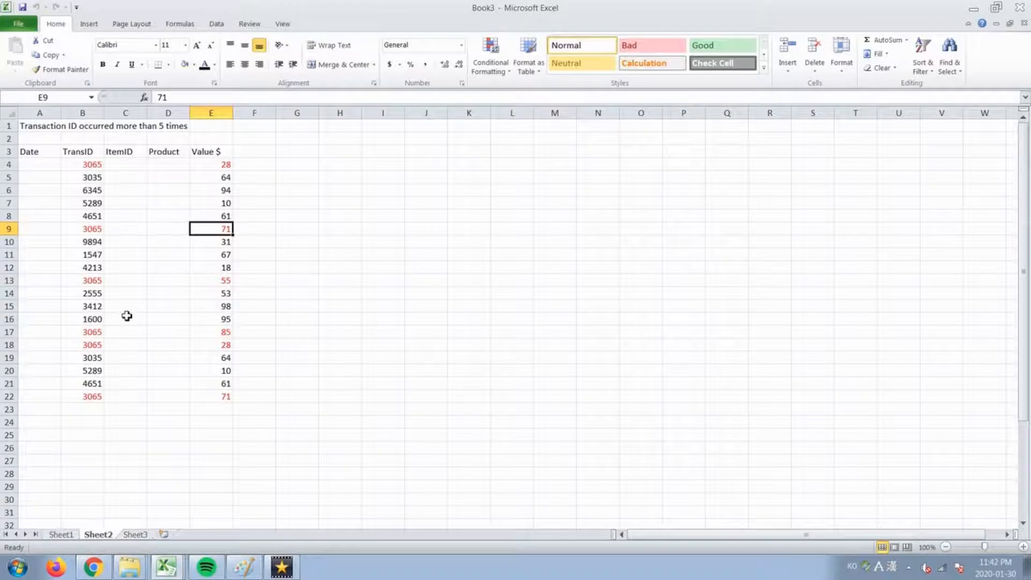
Apply Accounting Number Format ($) to the Value $ amounts in E4:E22.
click(98, 164)
key(ctrl+shift+Down)
key(Right)
key(Right)
key(Right)
key(ctrl+shift+Down)
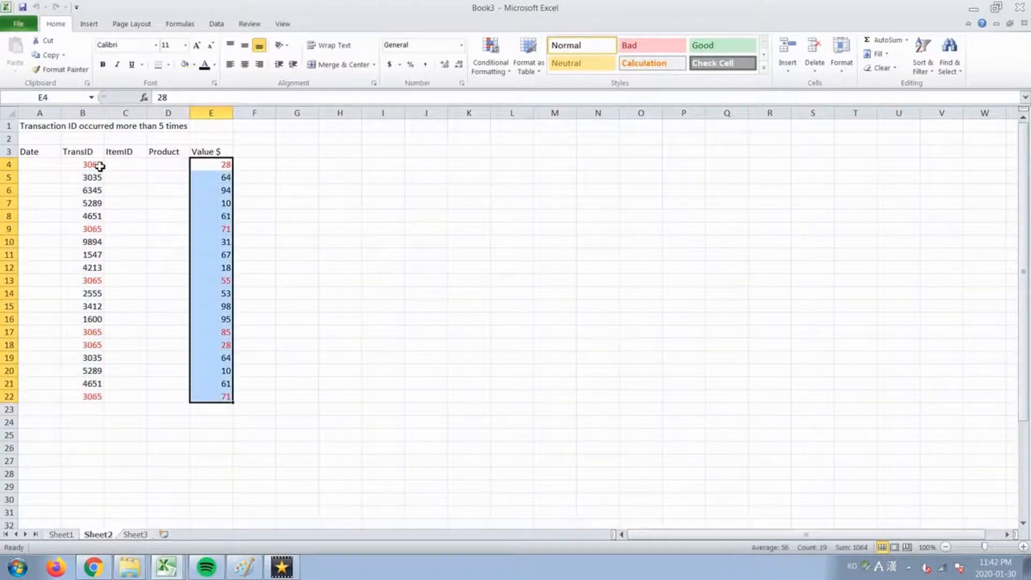
click(390, 64)
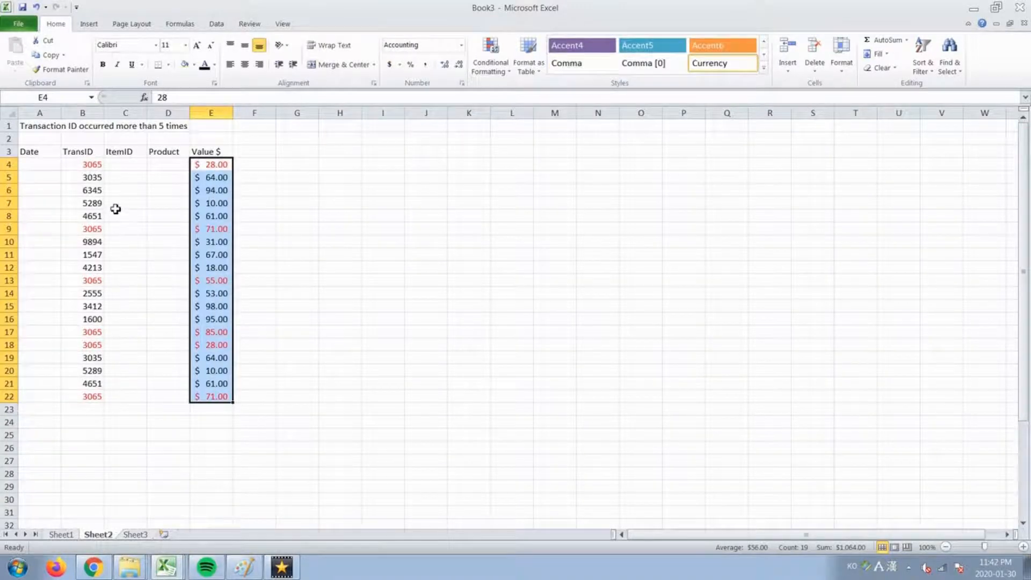
Select rows 4, 9, 13, 17, 18 and 22 holding TransID 3065, then select cell E4.
click(95, 168)
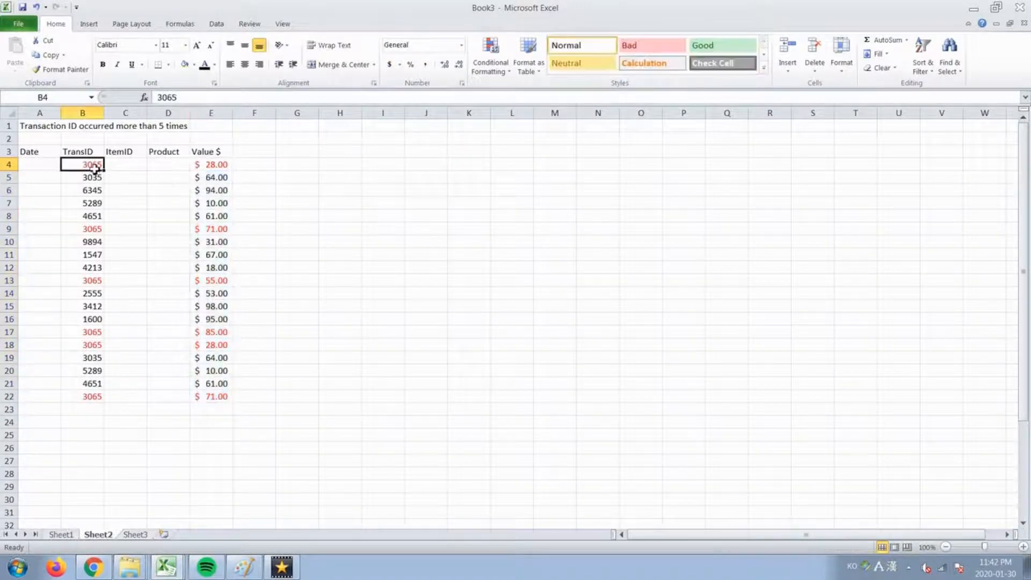
click(9, 164)
ctrl+click(12, 234)
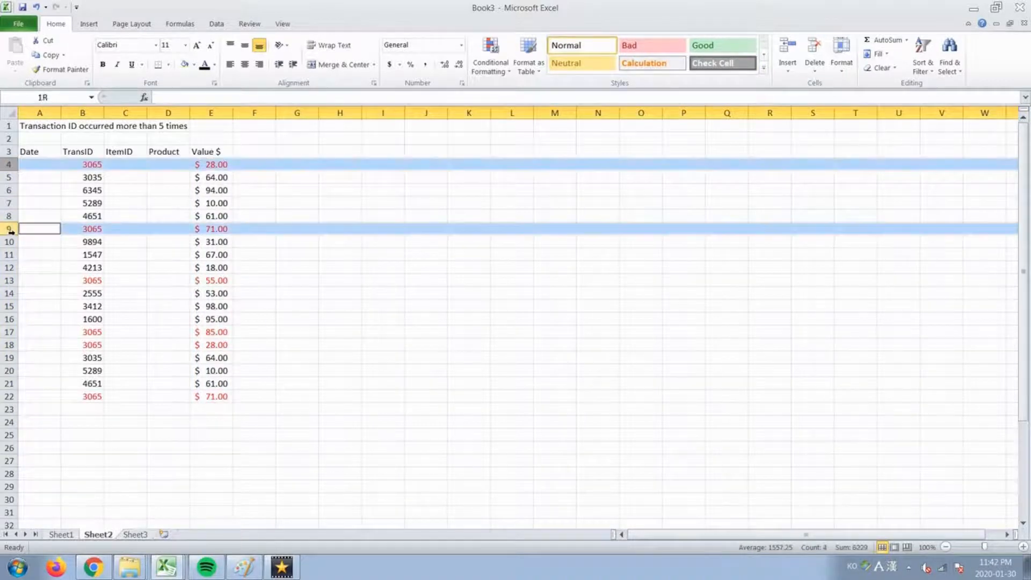
ctrl+click(5, 280)
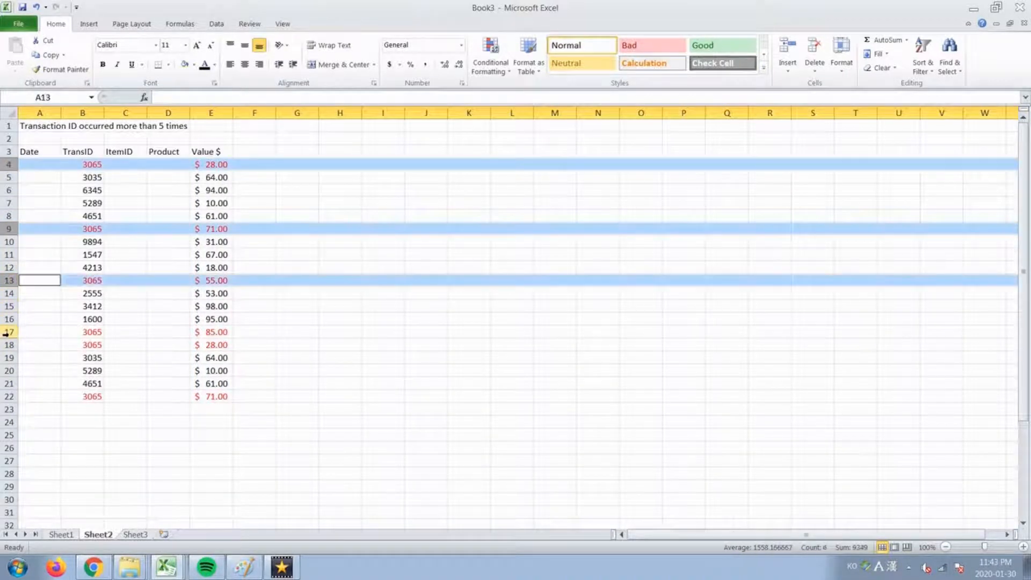
ctrl+click(4, 332)
ctrl+click(5, 345)
ctrl+click(4, 396)
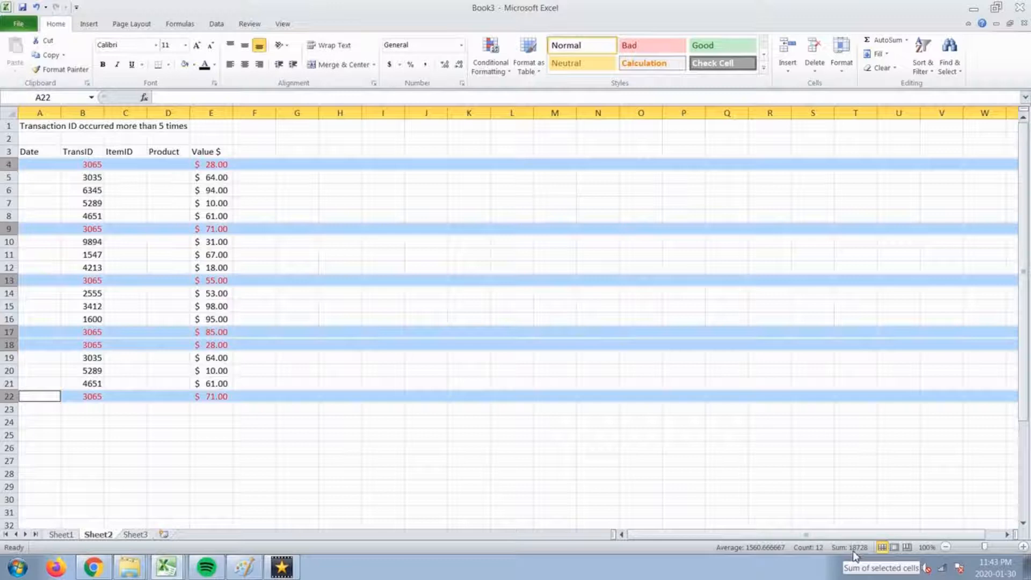
click(196, 165)
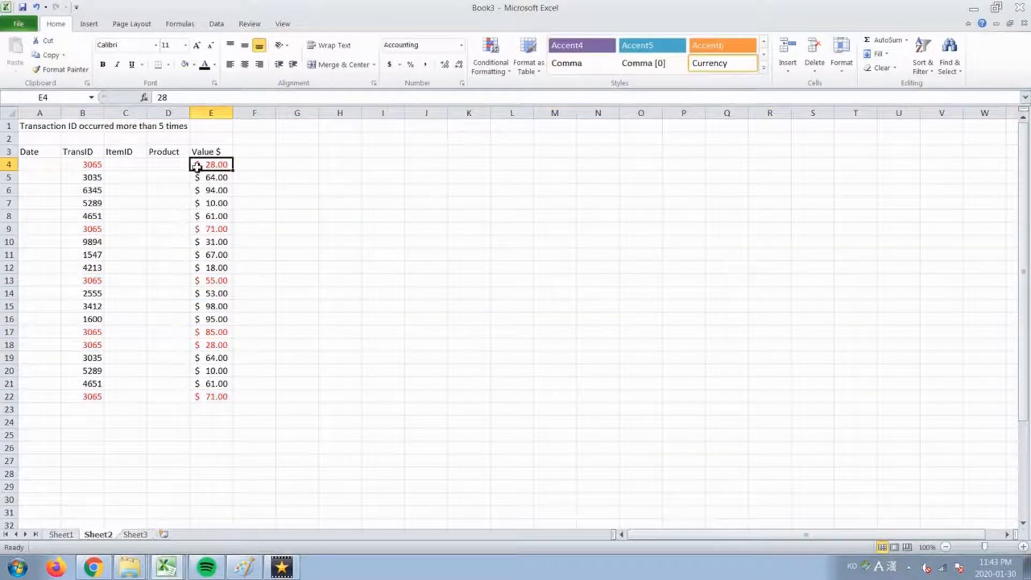
ctrl+click(226, 229)
ctrl+click(226, 280)
ctrl+click(220, 332)
ctrl+click(220, 345)
ctrl+click(222, 397)
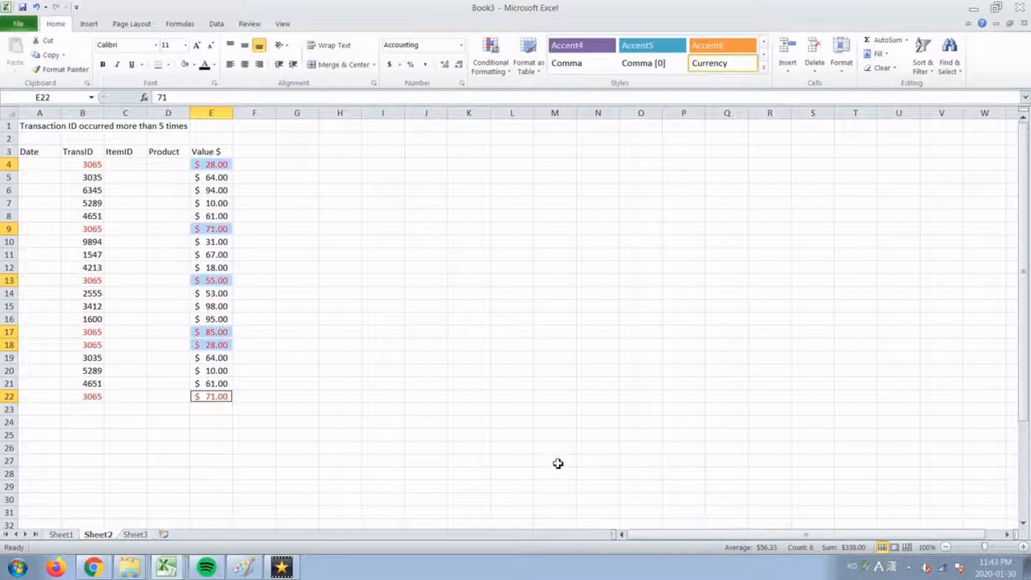
drag(50, 541, 930, 536)
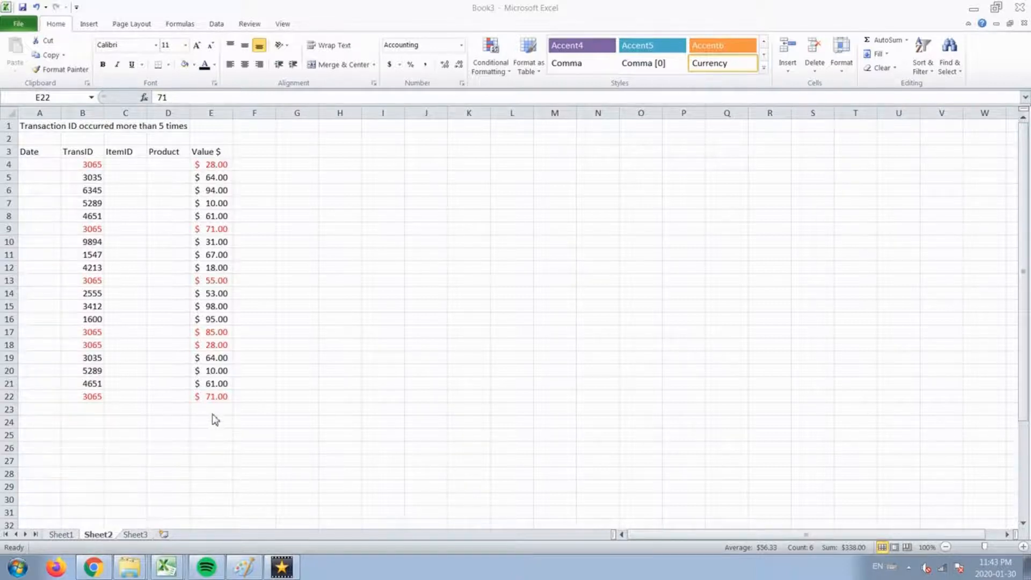
Select the data from A3 down to the last row and insert a PivotTable on a new sheet.
click(127, 384)
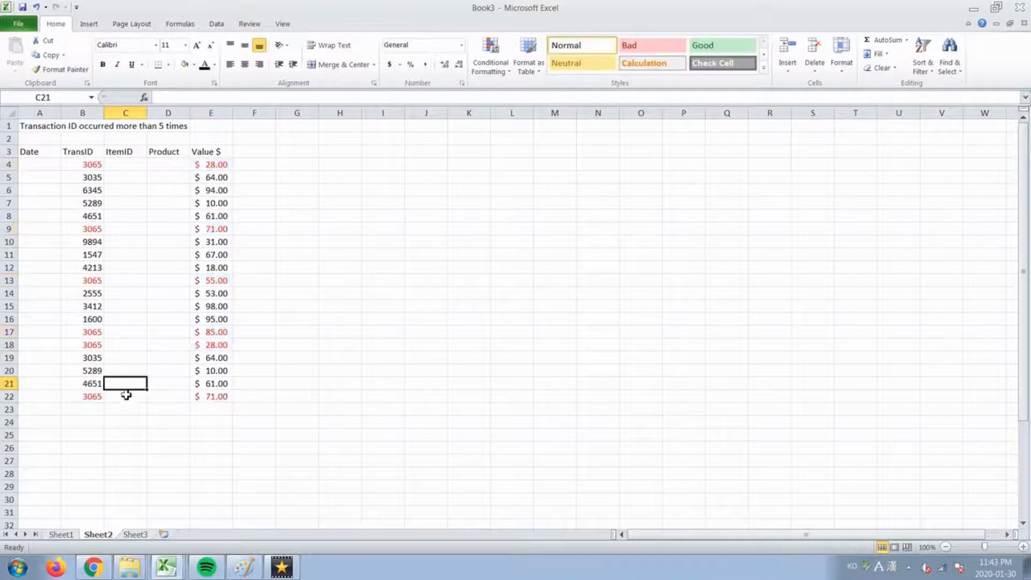
click(20, 152)
key(shift+Right)
key(shift+Right)
key(shift+Right)
key(shift+Right)
key(ctrl+shift+Down)
key(ctrl+shift+Up)
key(ctrl+shift+Down)
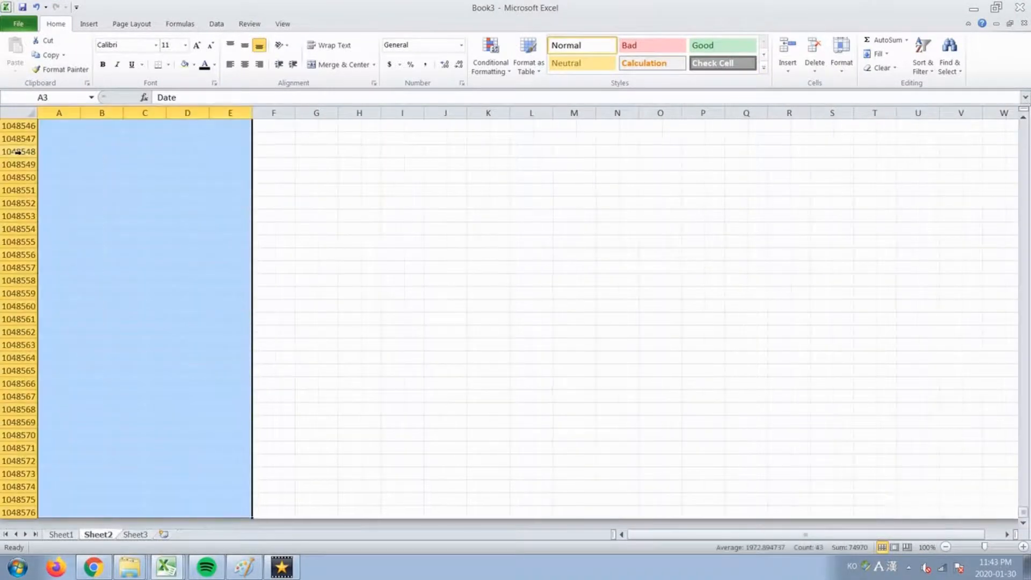
key(alt+n)
key(v)
key(t)
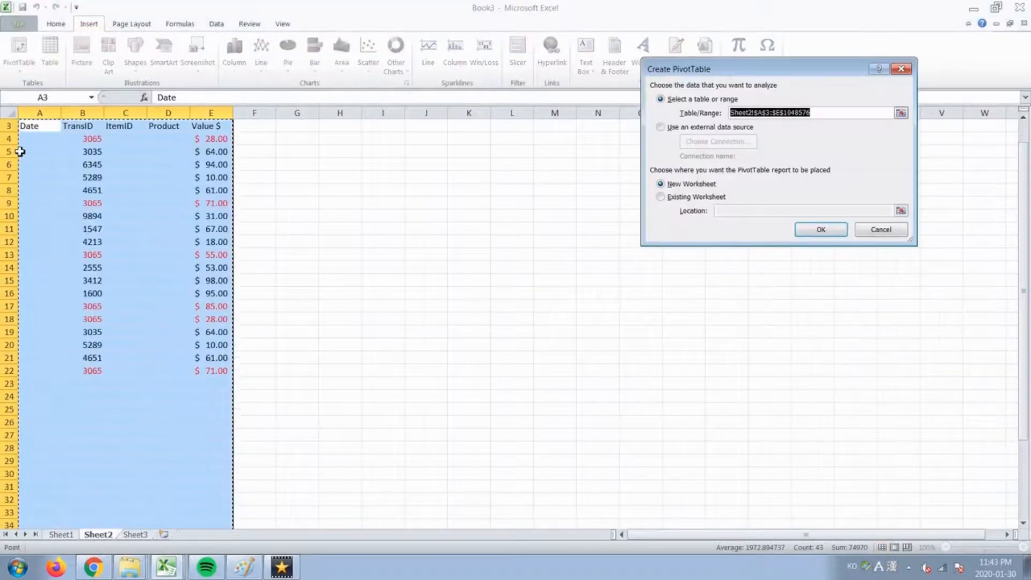
key(Return)
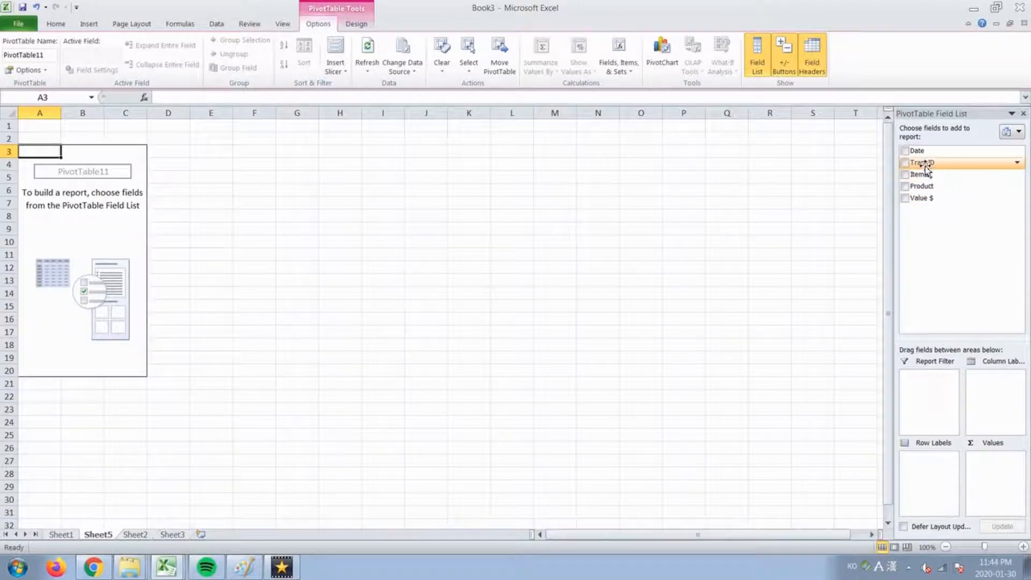
Put Value $ in the pivot's Values and TransID in Row Labels, then select B4.
drag(921, 198, 990, 478)
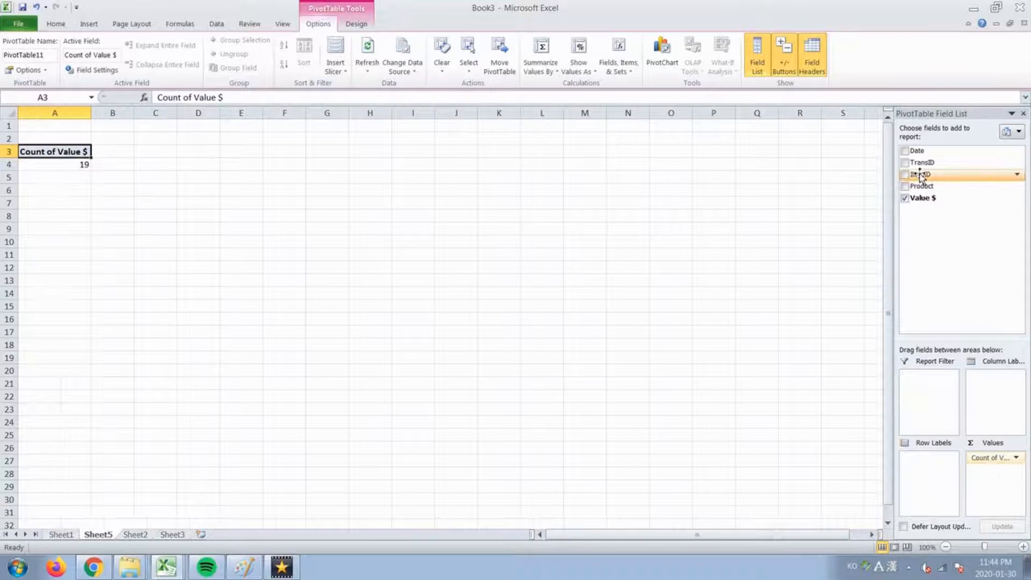
drag(921, 162, 943, 459)
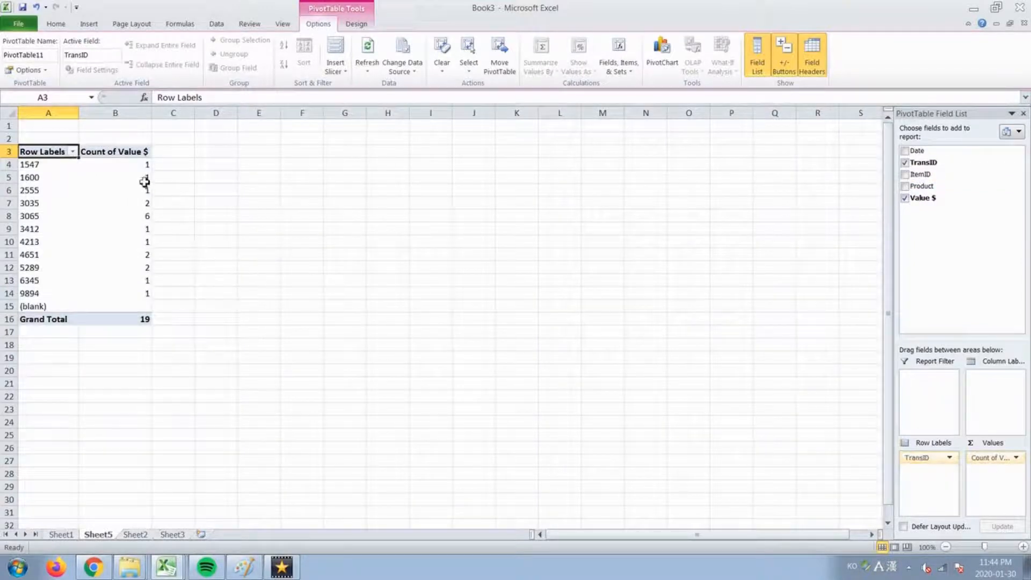
click(134, 163)
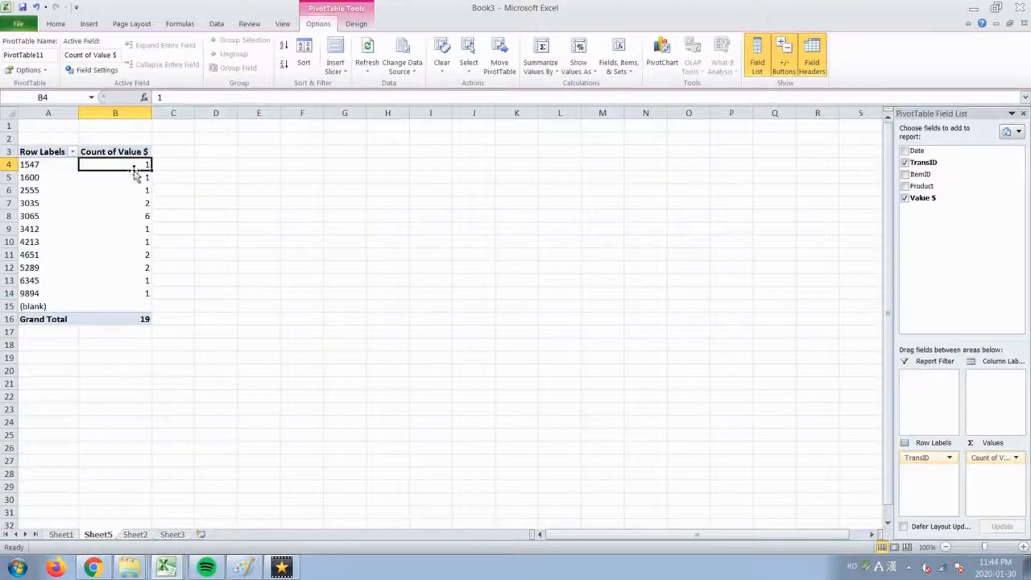
right_click(134, 167)
mouse_move(207, 275)
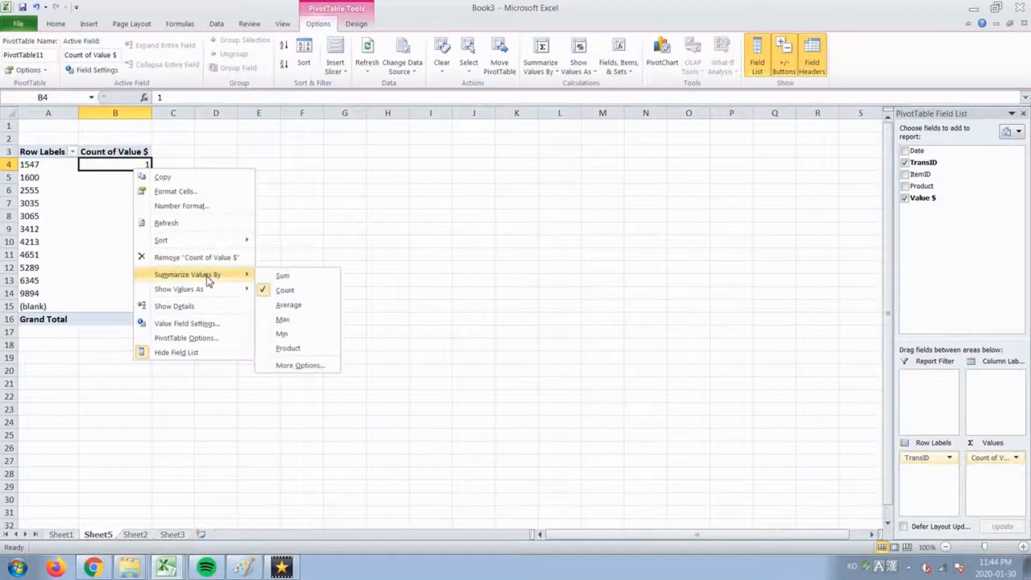
click(276, 275)
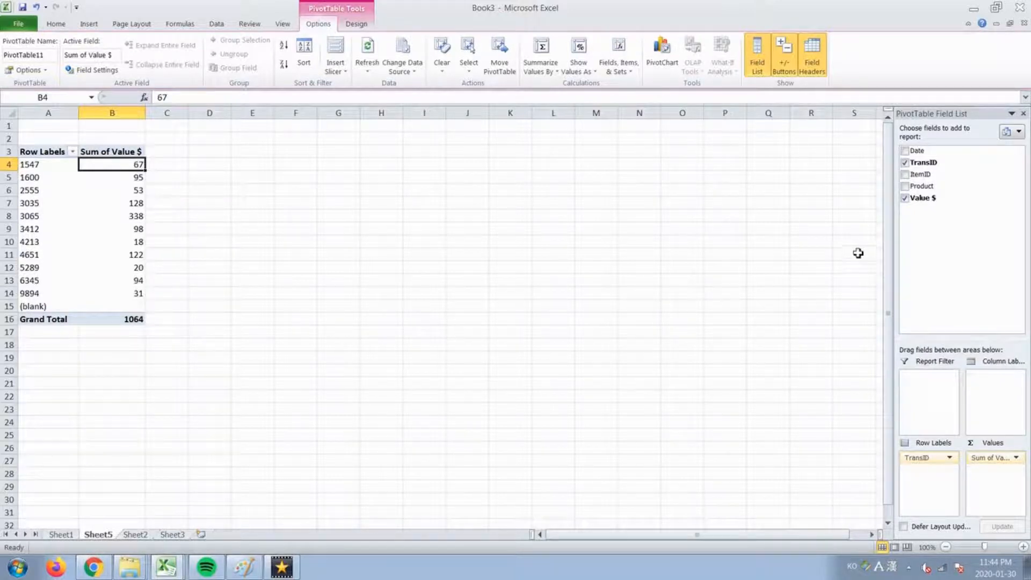
drag(935, 198, 986, 462)
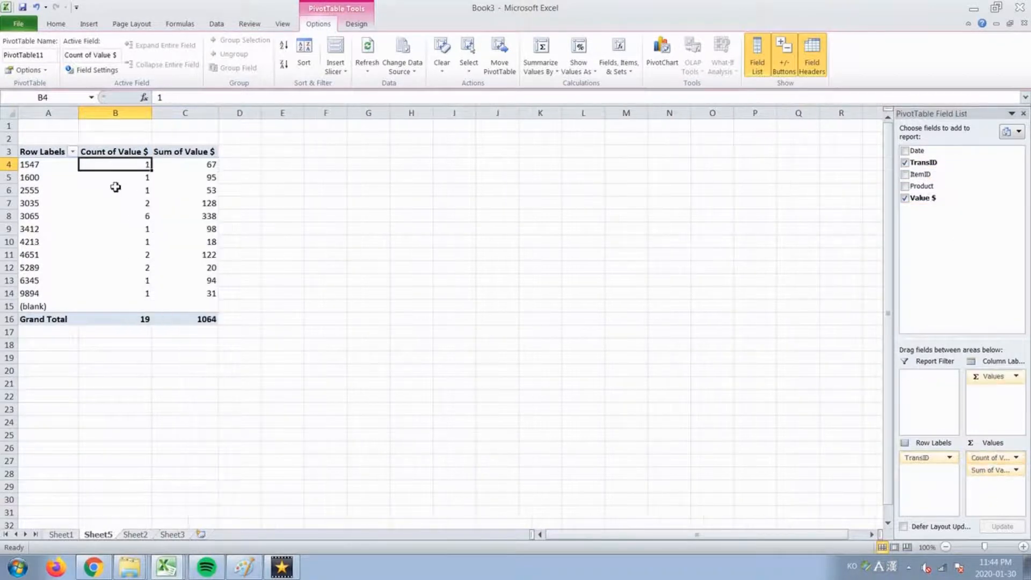
click(128, 113)
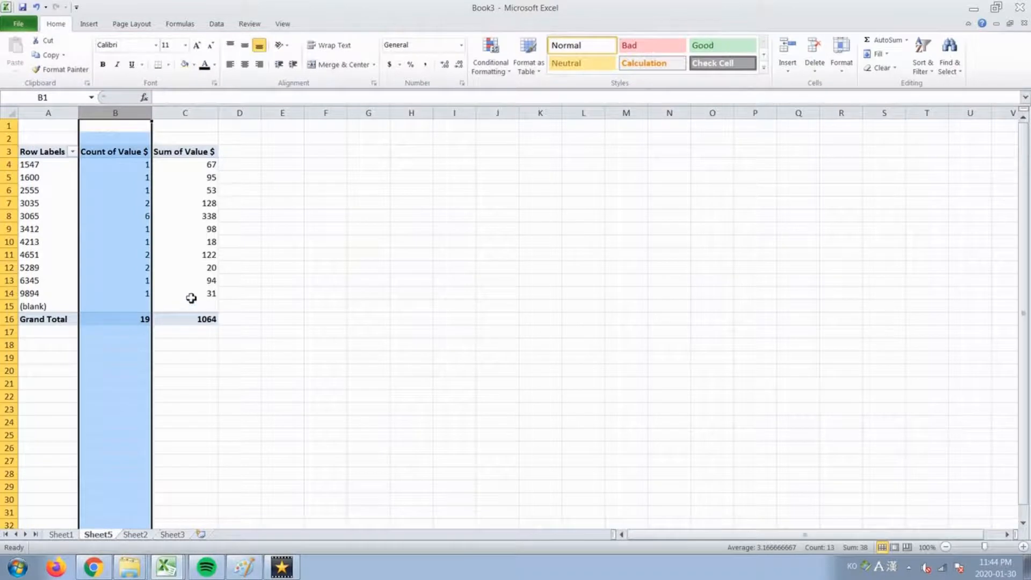
click(129, 260)
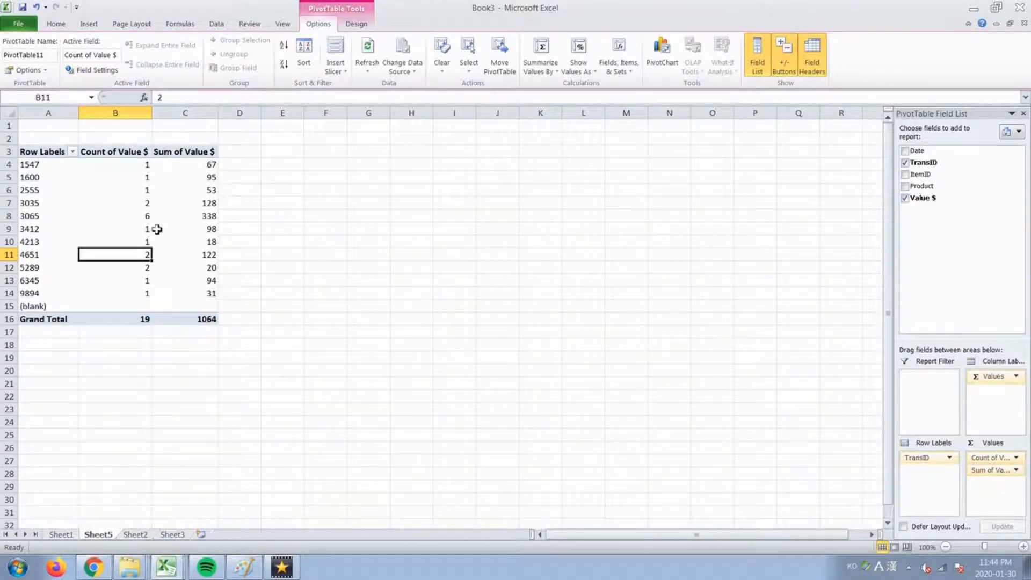
click(132, 219)
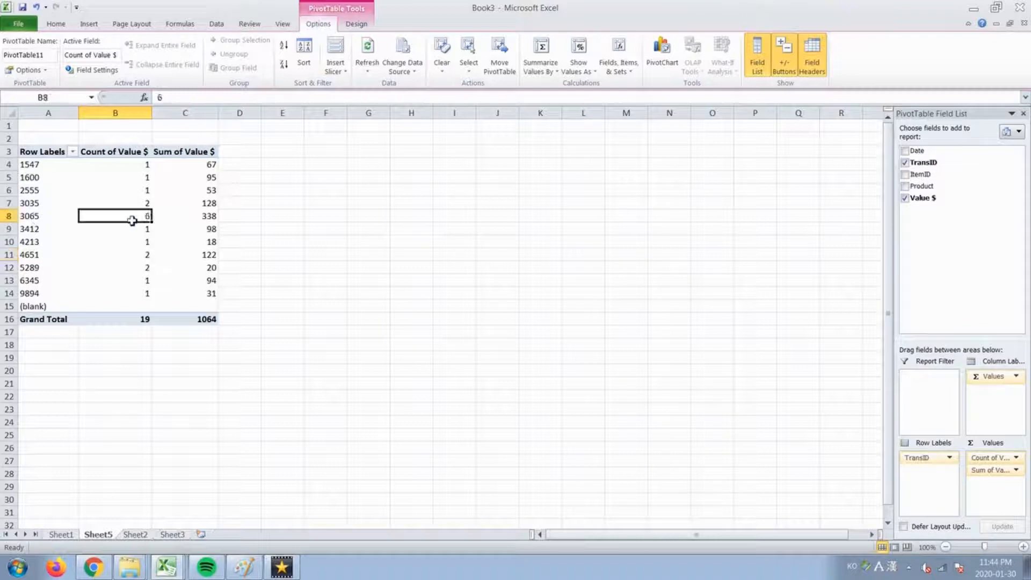
click(8, 214)
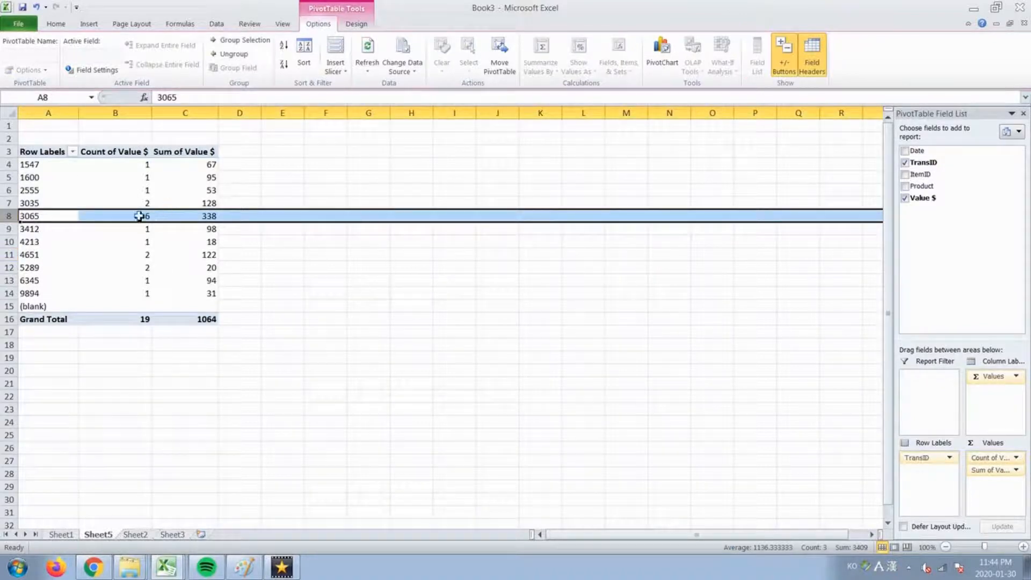
mouse_move(192, 219)
scroll(127, 226, down, 5)
scroll(127, 226, up, 5)
click(30, 148)
drag(30, 149, 212, 322)
key(ctrl+c)
click(334, 149)
key(ctrl+v)
click(368, 151)
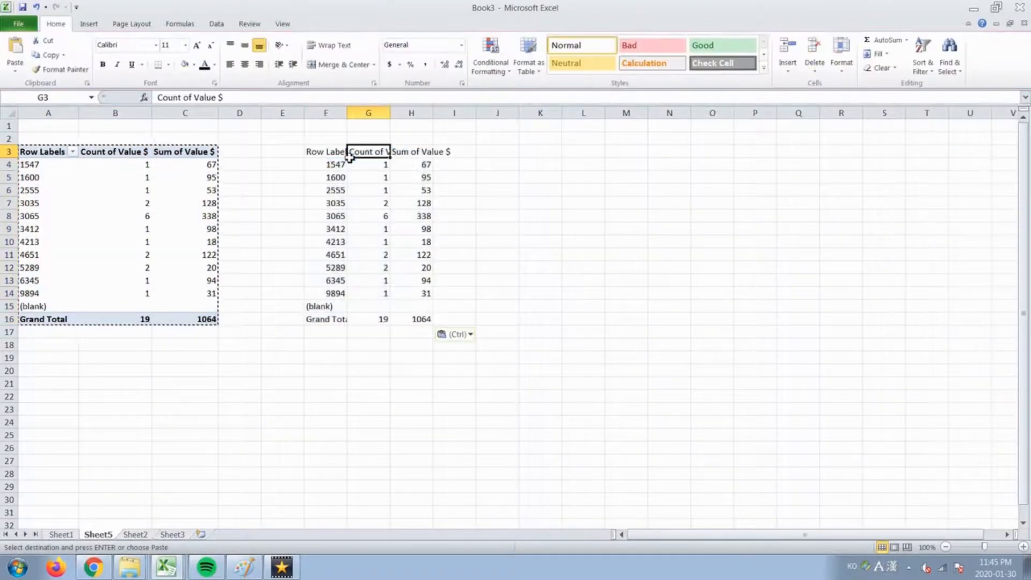
drag(336, 151, 414, 151)
key(ctrl+shift+l)
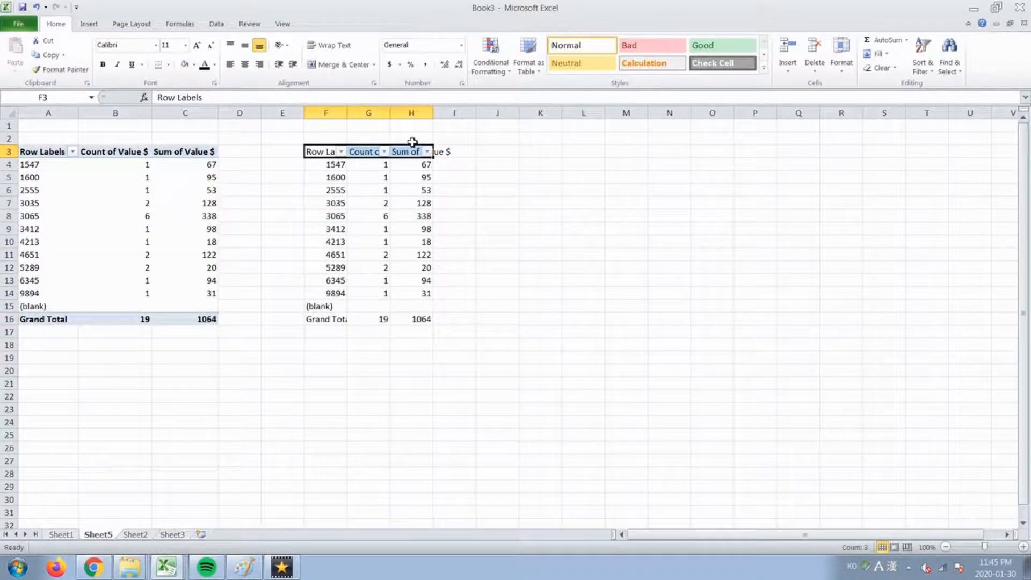
click(385, 152)
click(270, 272)
click(252, 302)
click(310, 376)
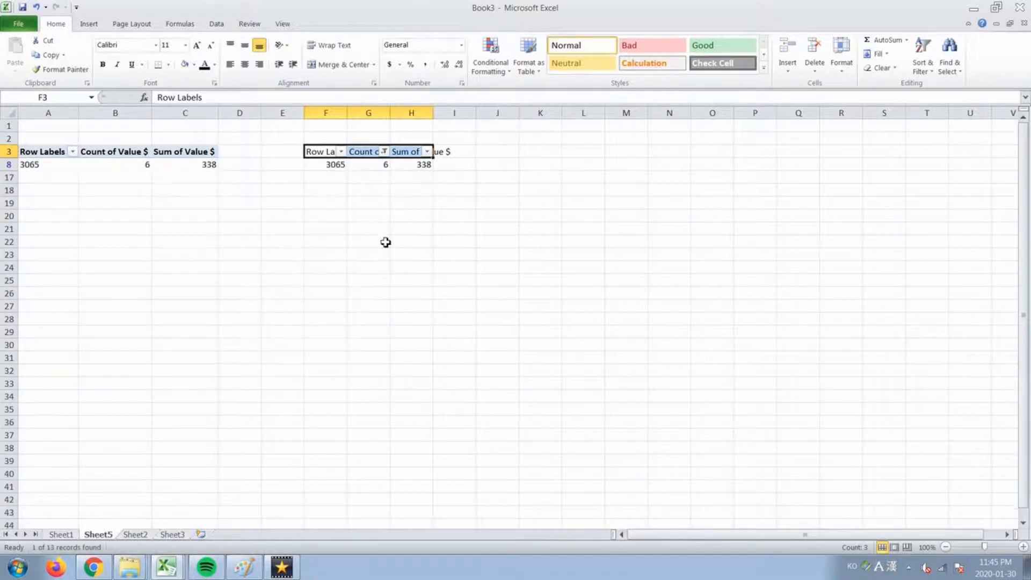
key(ctrl+z)
drag(282, 140, 454, 337)
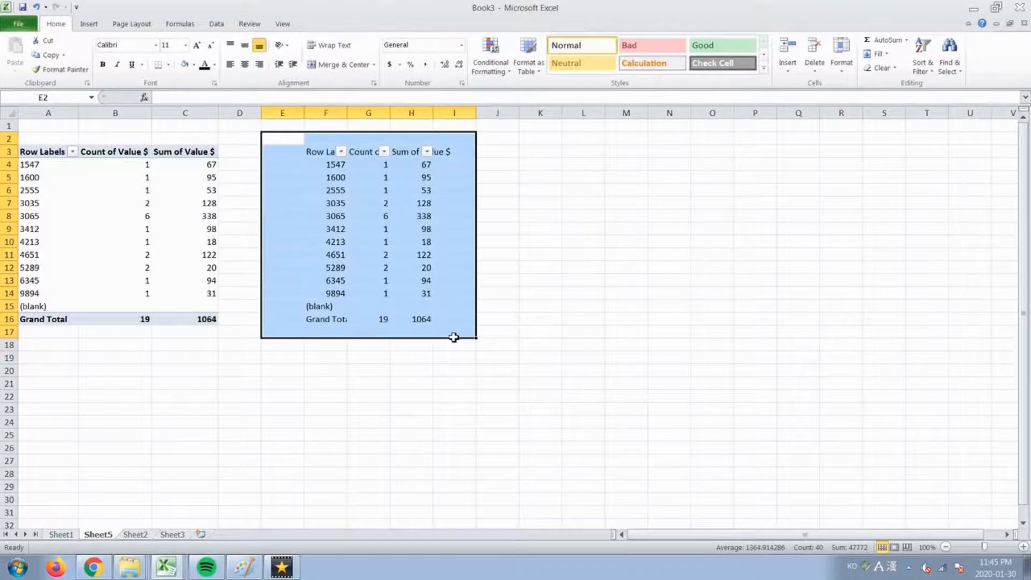
key(Delete)
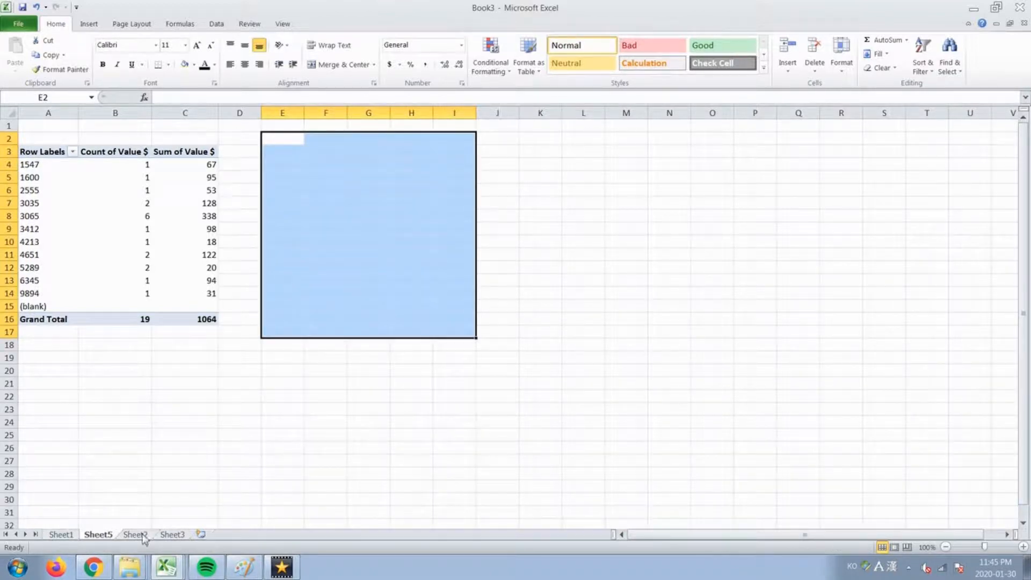
Enter =COUNTIF($B$4:$B$1048576,B4) in cell C4 on Sheet2.
click(170, 536)
click(141, 535)
click(134, 382)
click(126, 139)
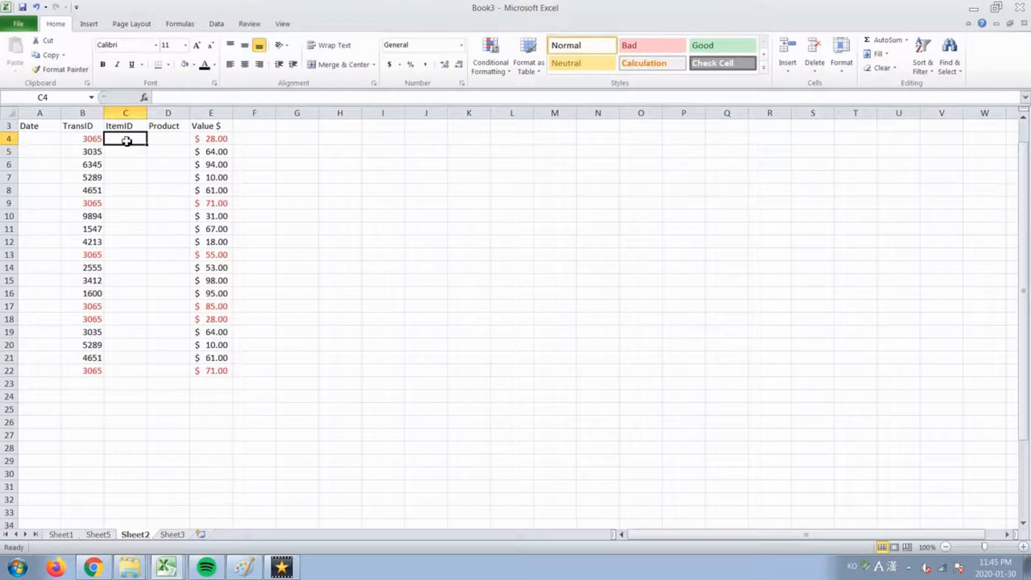
text(=countif)
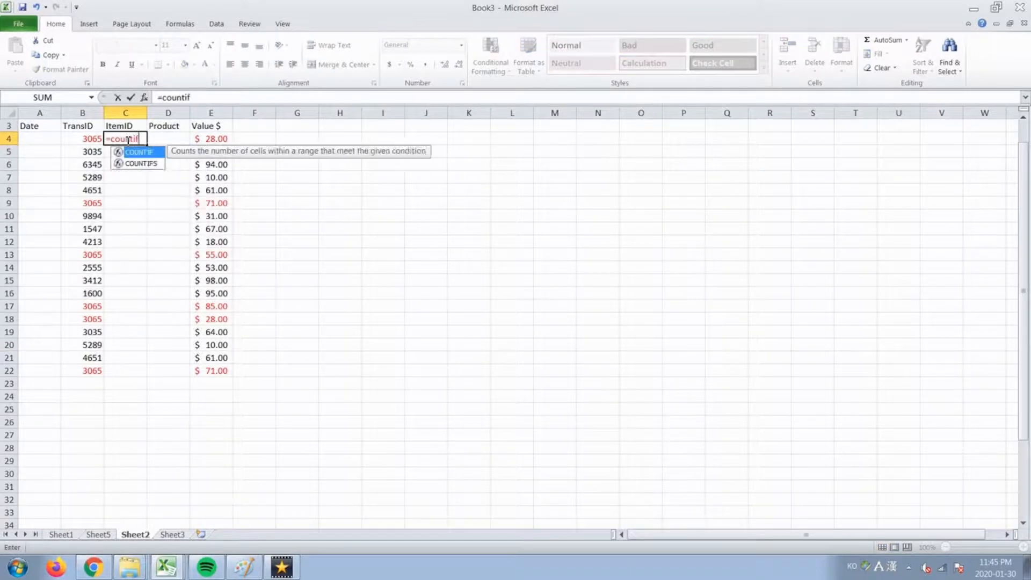
text(()
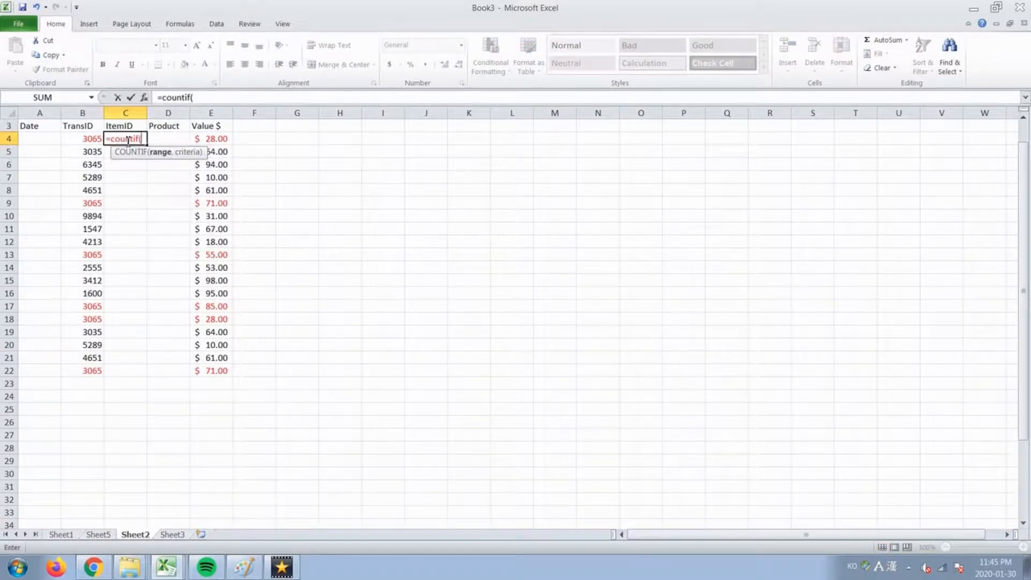
key(Left)
key(ctrl+shift+Down)
key(F4)
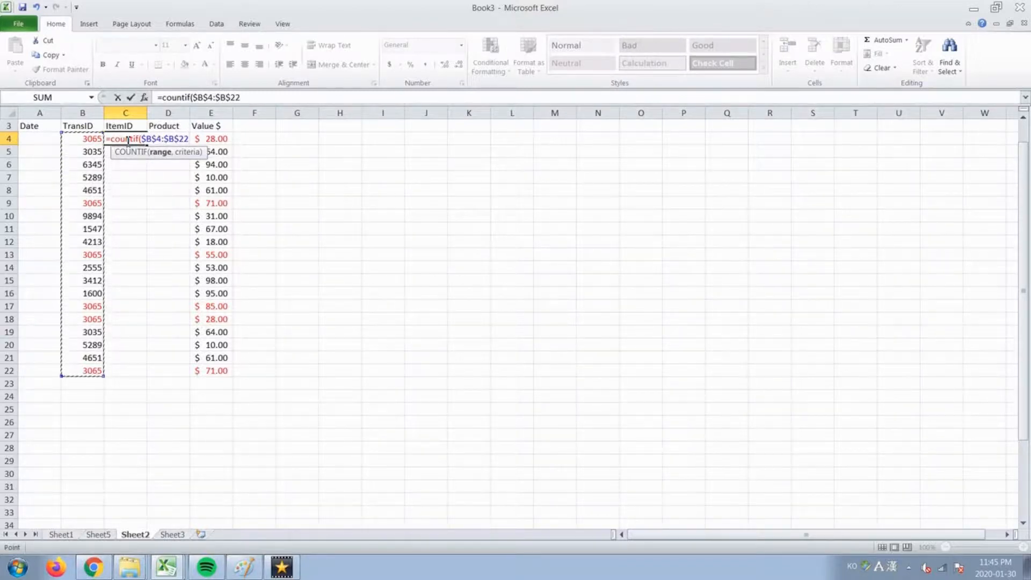
key(ctrl+shift+Down)
click(287, 98)
text(,)
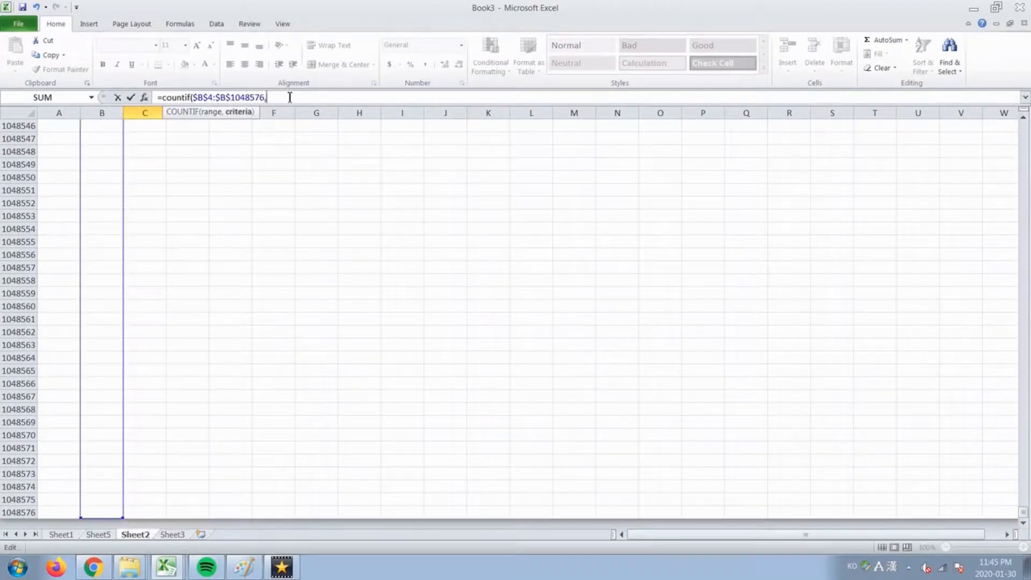
drag(1023, 510, 1022, 120)
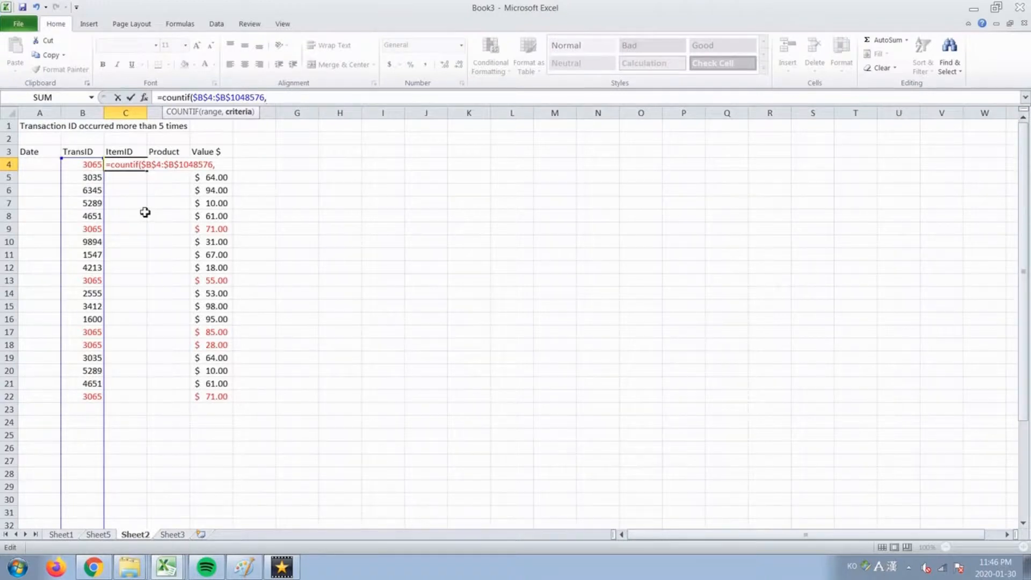
click(88, 165)
text())
key(Return)
Copy the C4 COUNTIF formula down the ItemID column through C22.
key(Up)
key(ctrl+c)
key(Left)
key(ctrl+Down)
key(Right)
key(ctrl+shift+Up)
key(ctrl+v)
key(Escape)
click(148, 203)
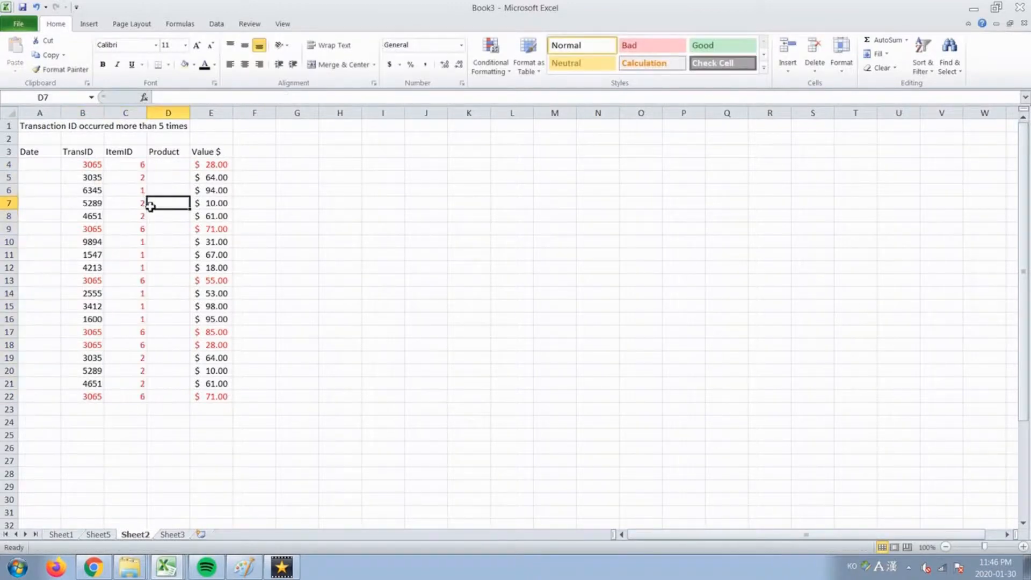
click(9, 166)
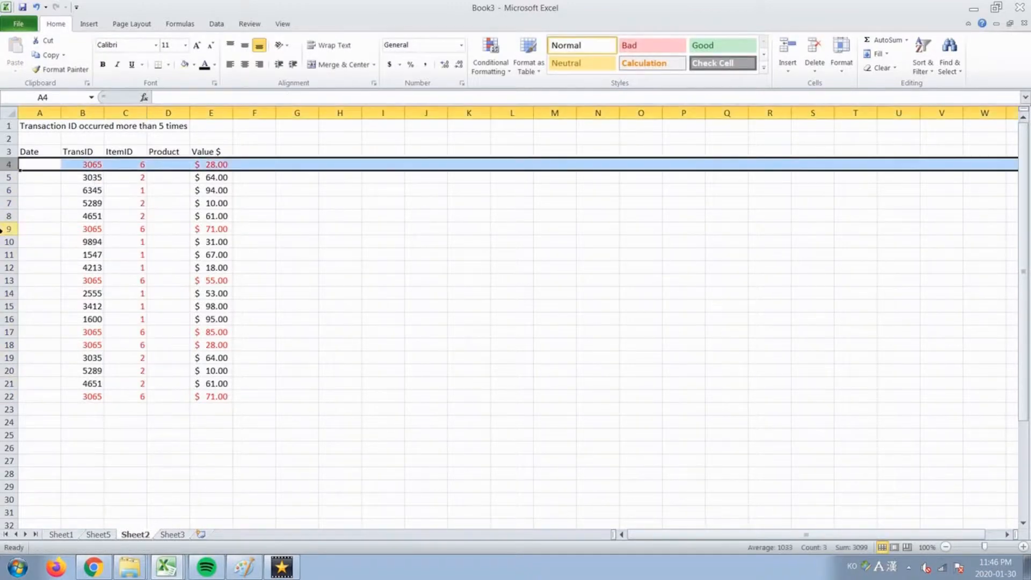
ctrl+click(3, 229)
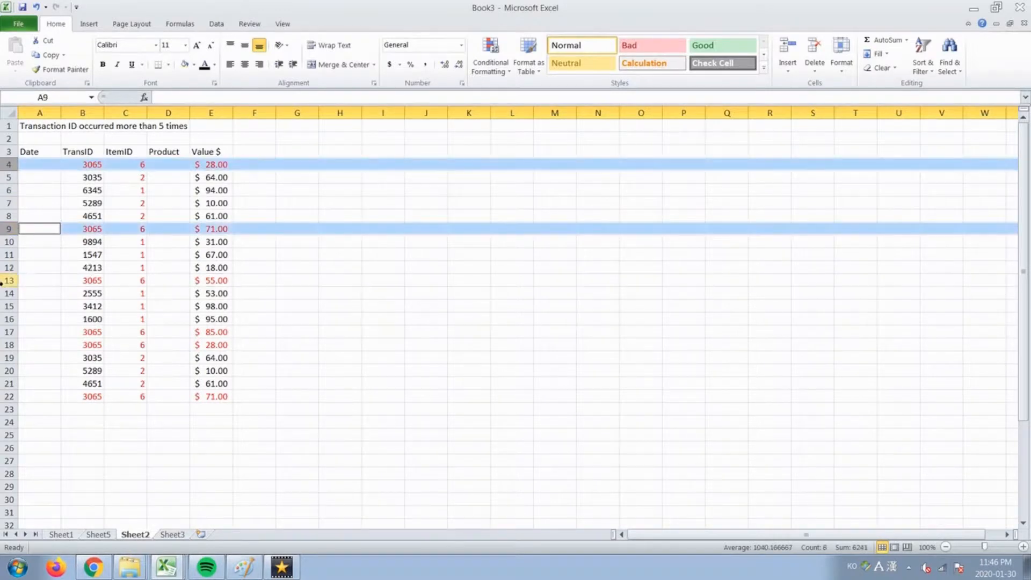
ctrl+click(3, 280)
ctrl+click(3, 332)
ctrl+click(3, 344)
ctrl+click(2, 396)
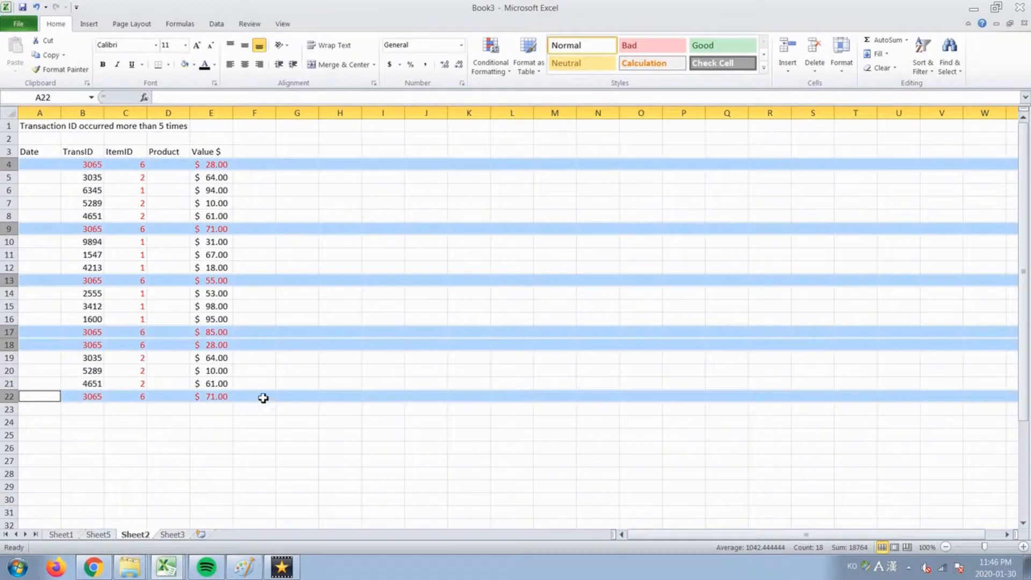
click(229, 371)
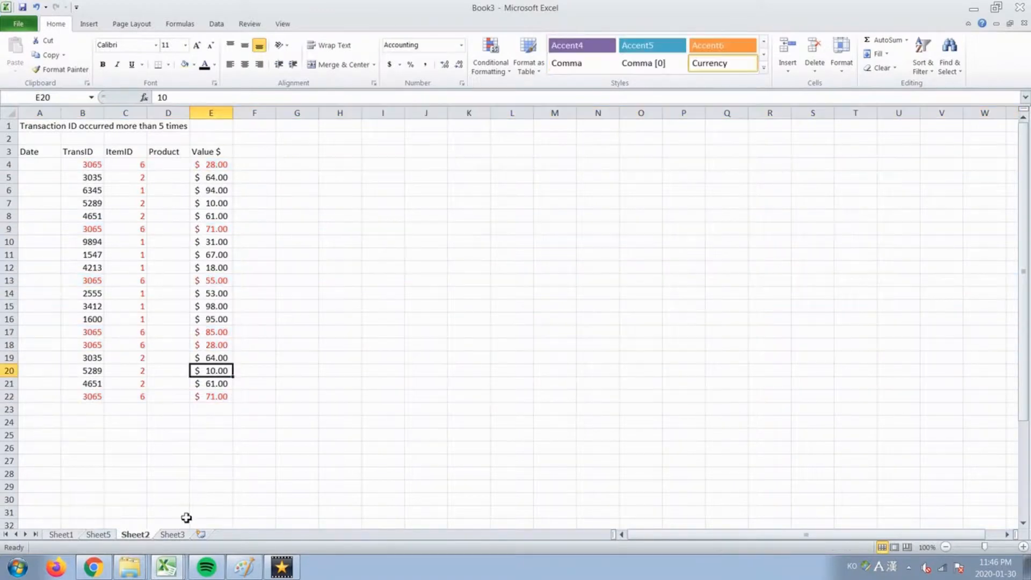
click(98, 535)
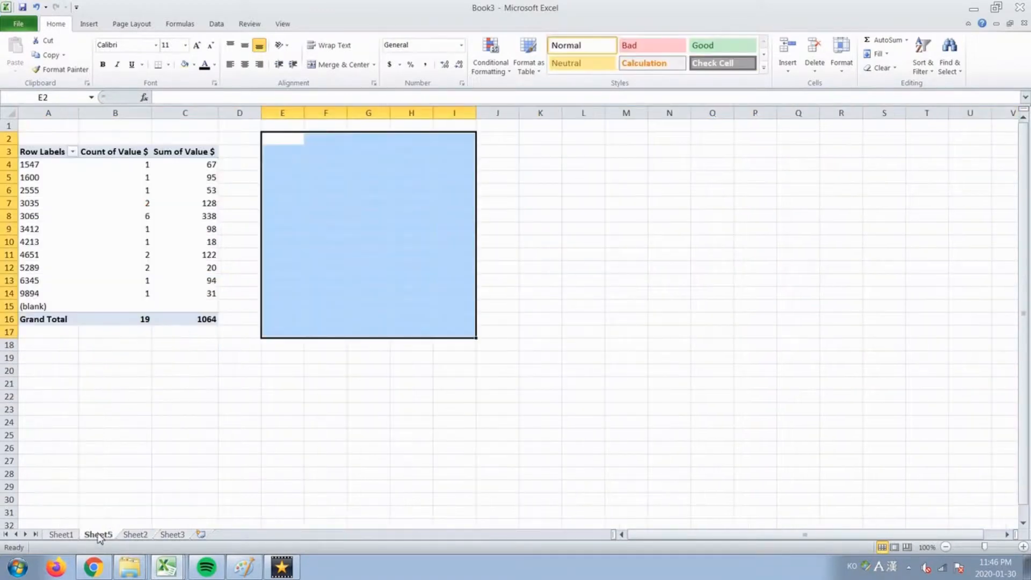
click(119, 296)
click(215, 24)
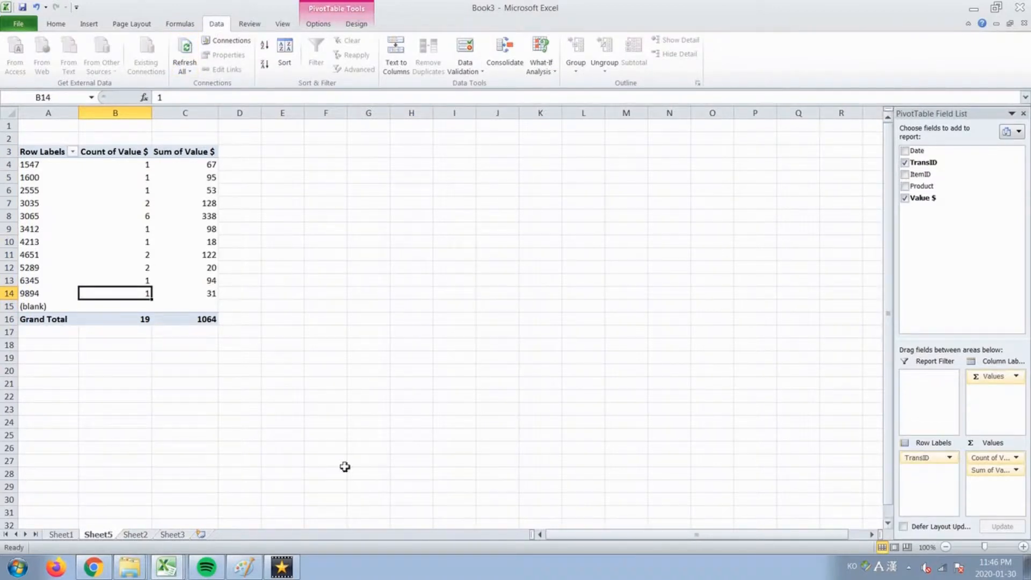
click(154, 536)
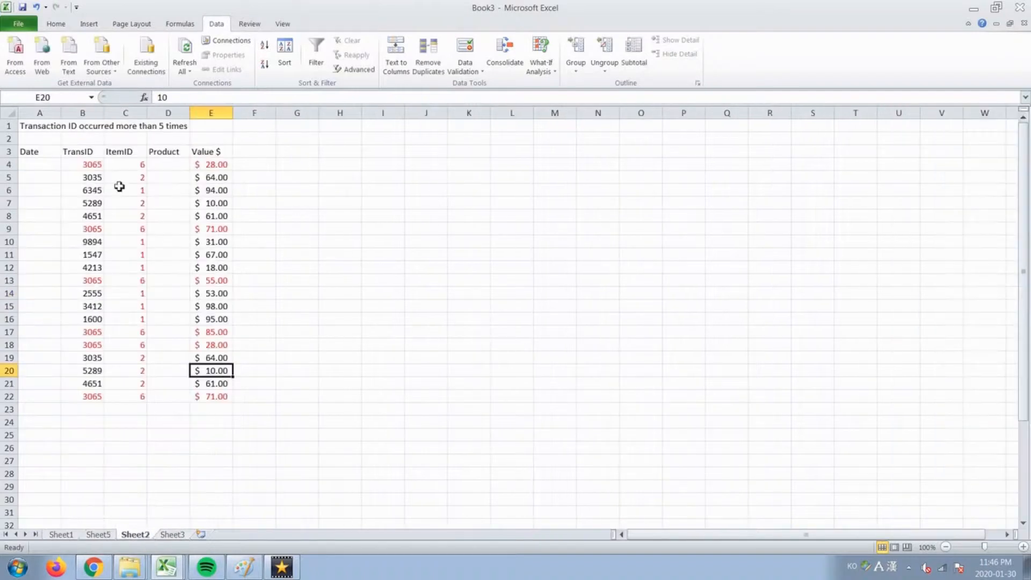
click(124, 155)
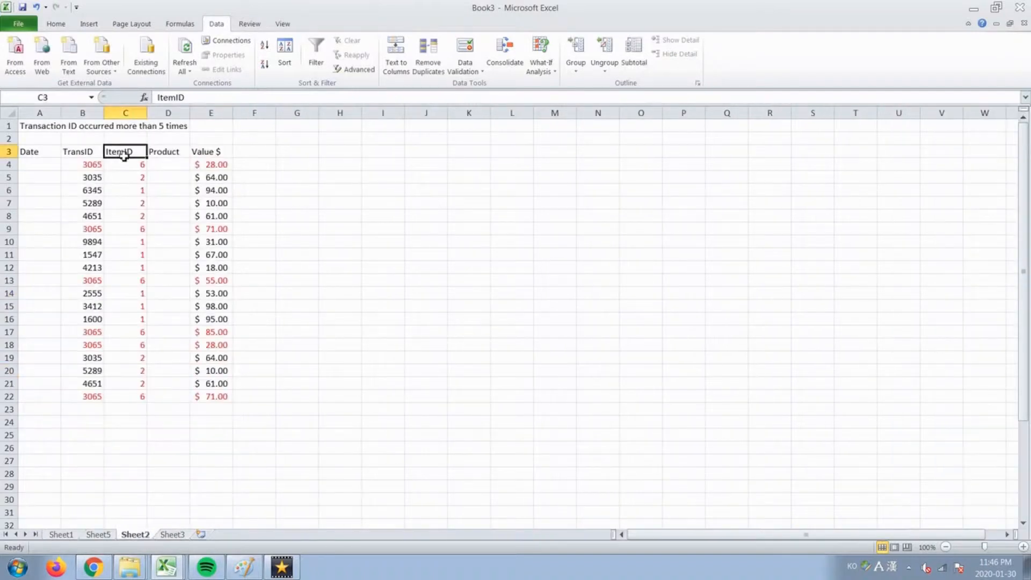
click(97, 534)
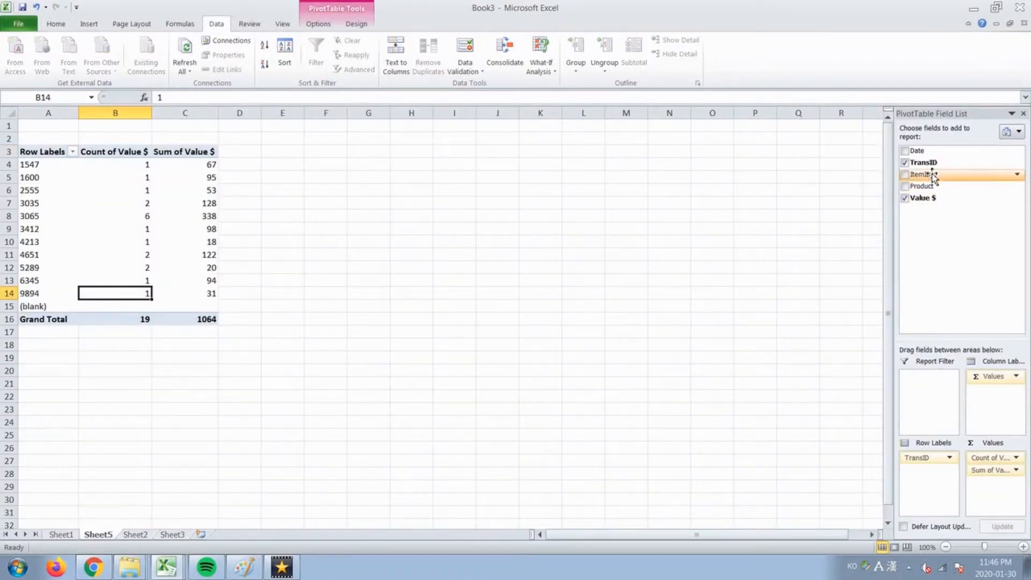
Add ItemID to the pivot's Values, then move Count of ItemID into the Report Filter area.
mouse_move(930, 175)
mouse_down()
mouse_move(978, 466)
mouse_move(985, 458)
mouse_up()
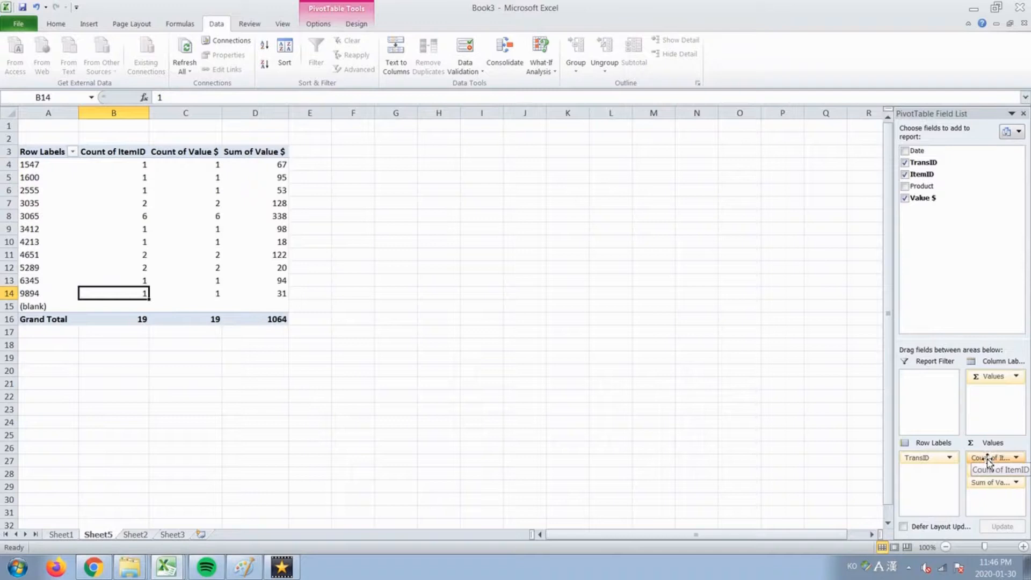
drag(987, 460, 921, 404)
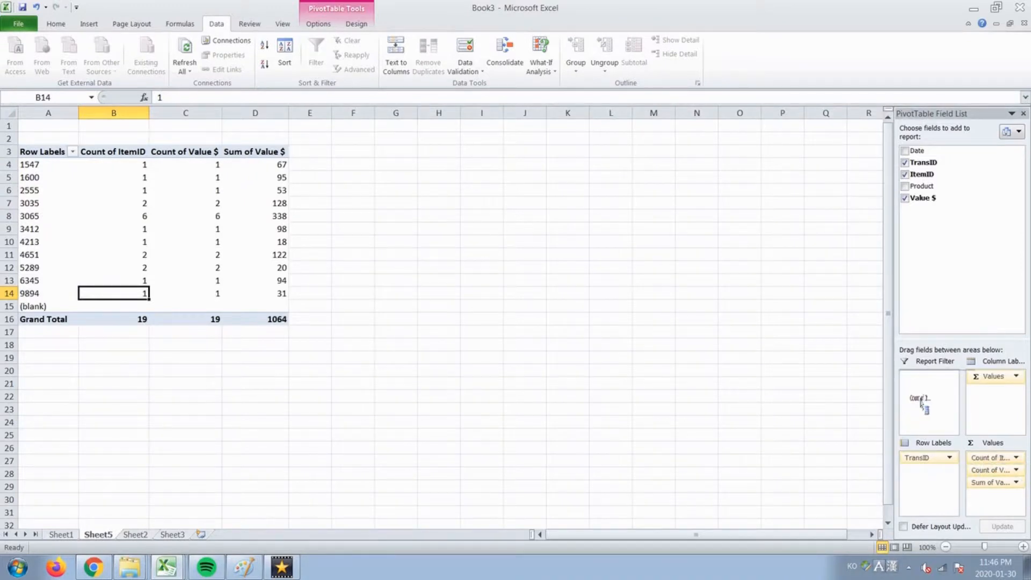
drag(921, 404, 923, 382)
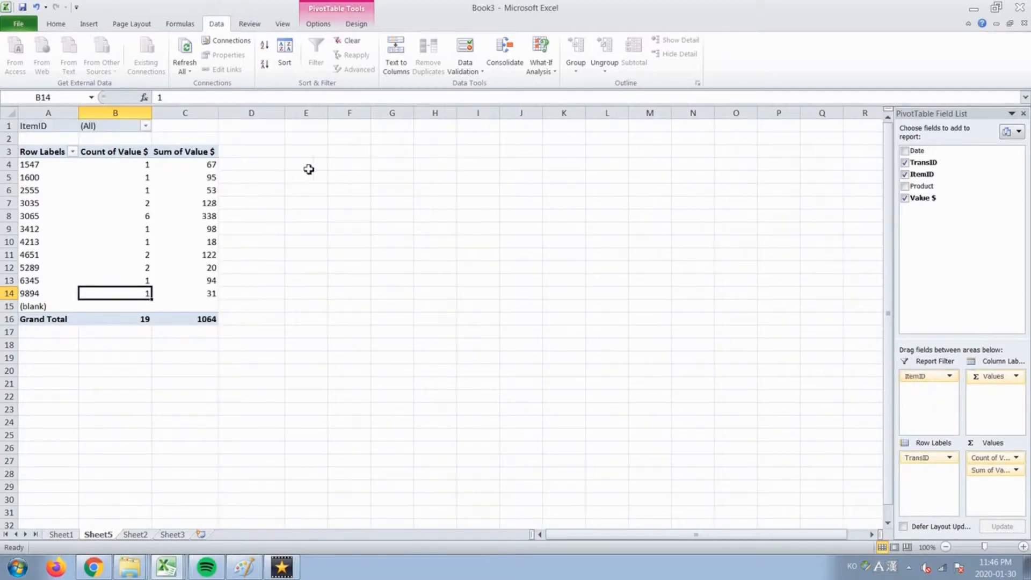
Set the ItemID filter to 6 only, then select the remaining 3065 row and its 338 sum.
click(28, 128)
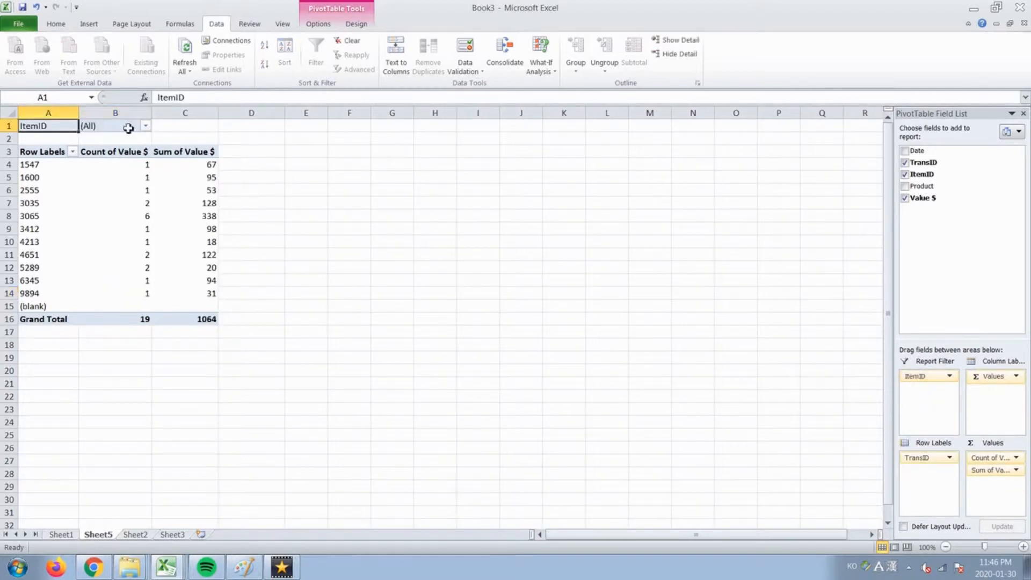
click(145, 127)
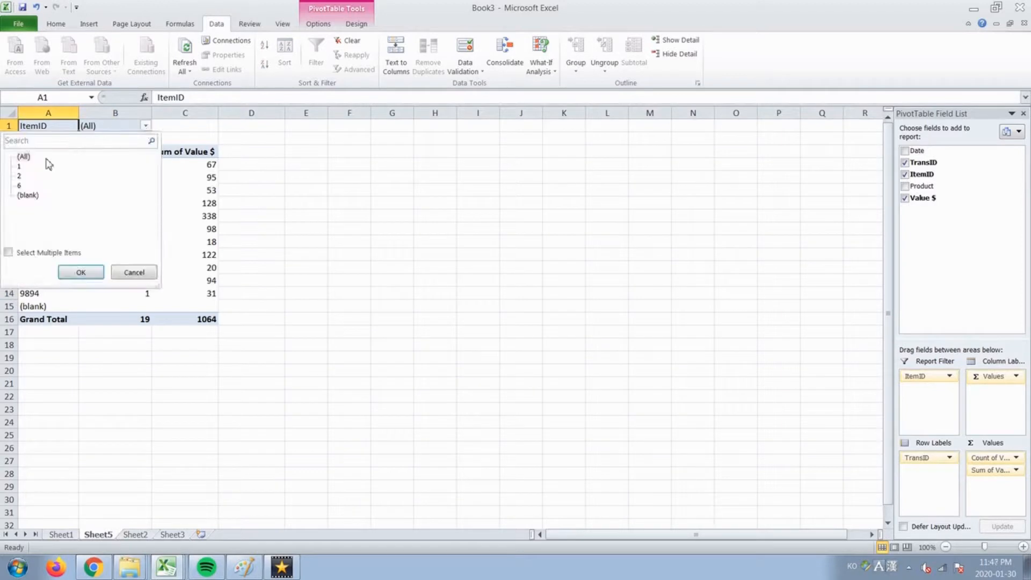
click(8, 252)
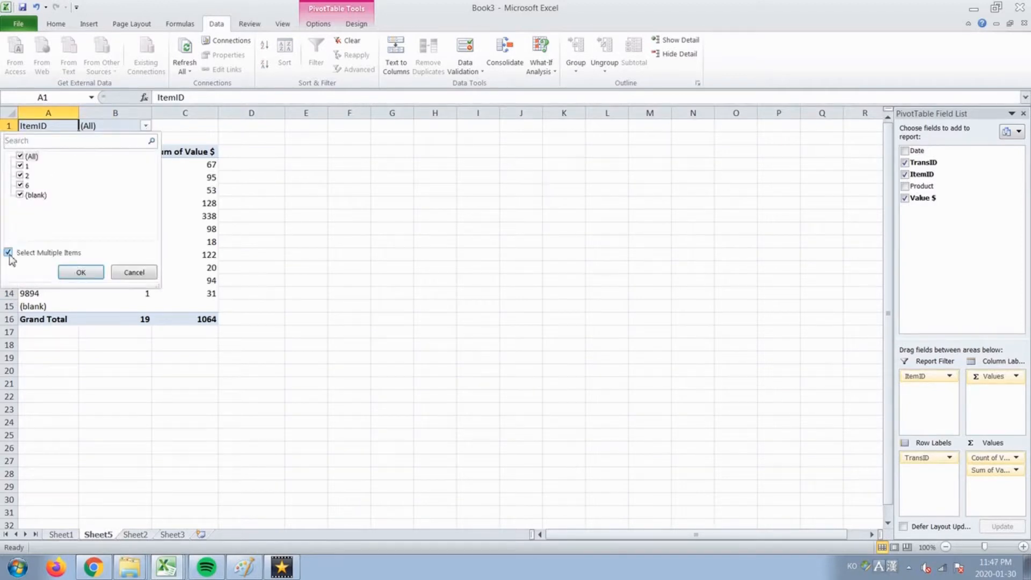
click(20, 156)
click(19, 185)
click(81, 274)
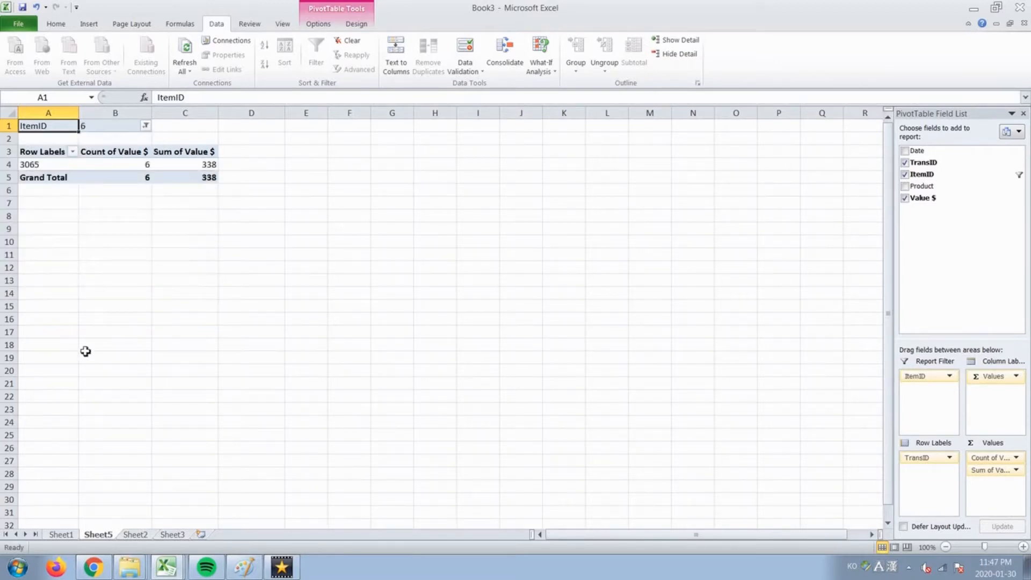
click(7, 165)
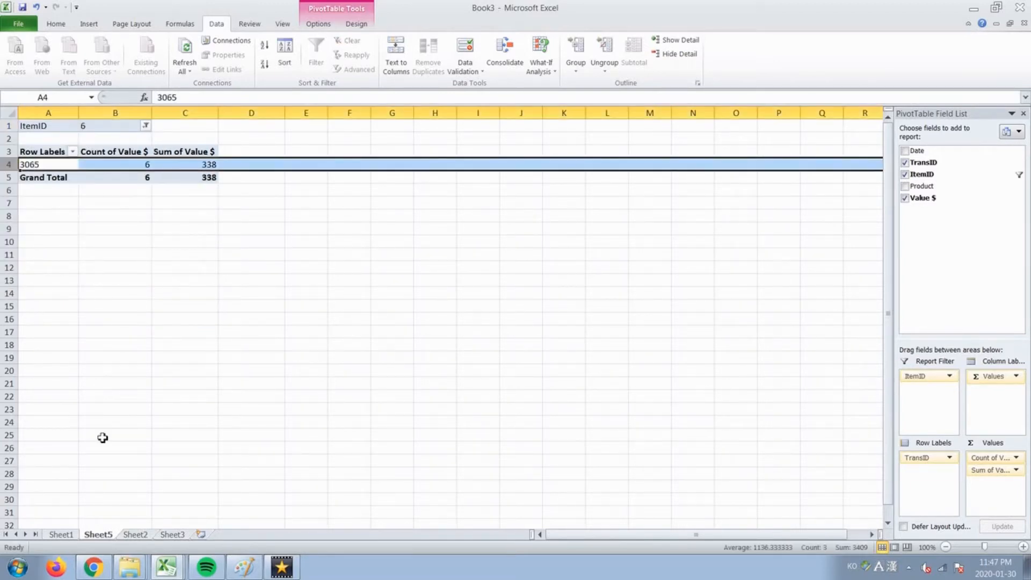
click(204, 162)
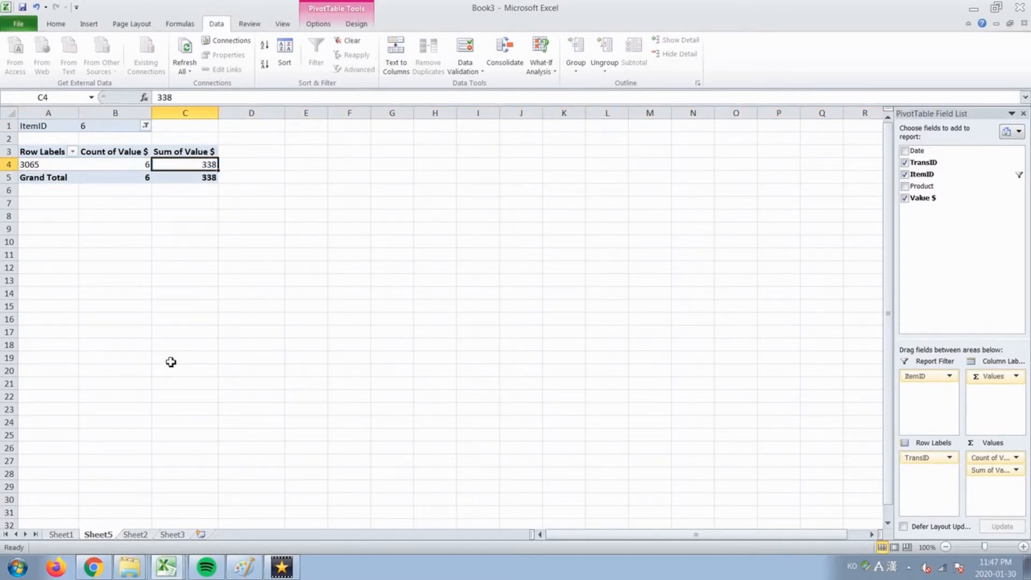